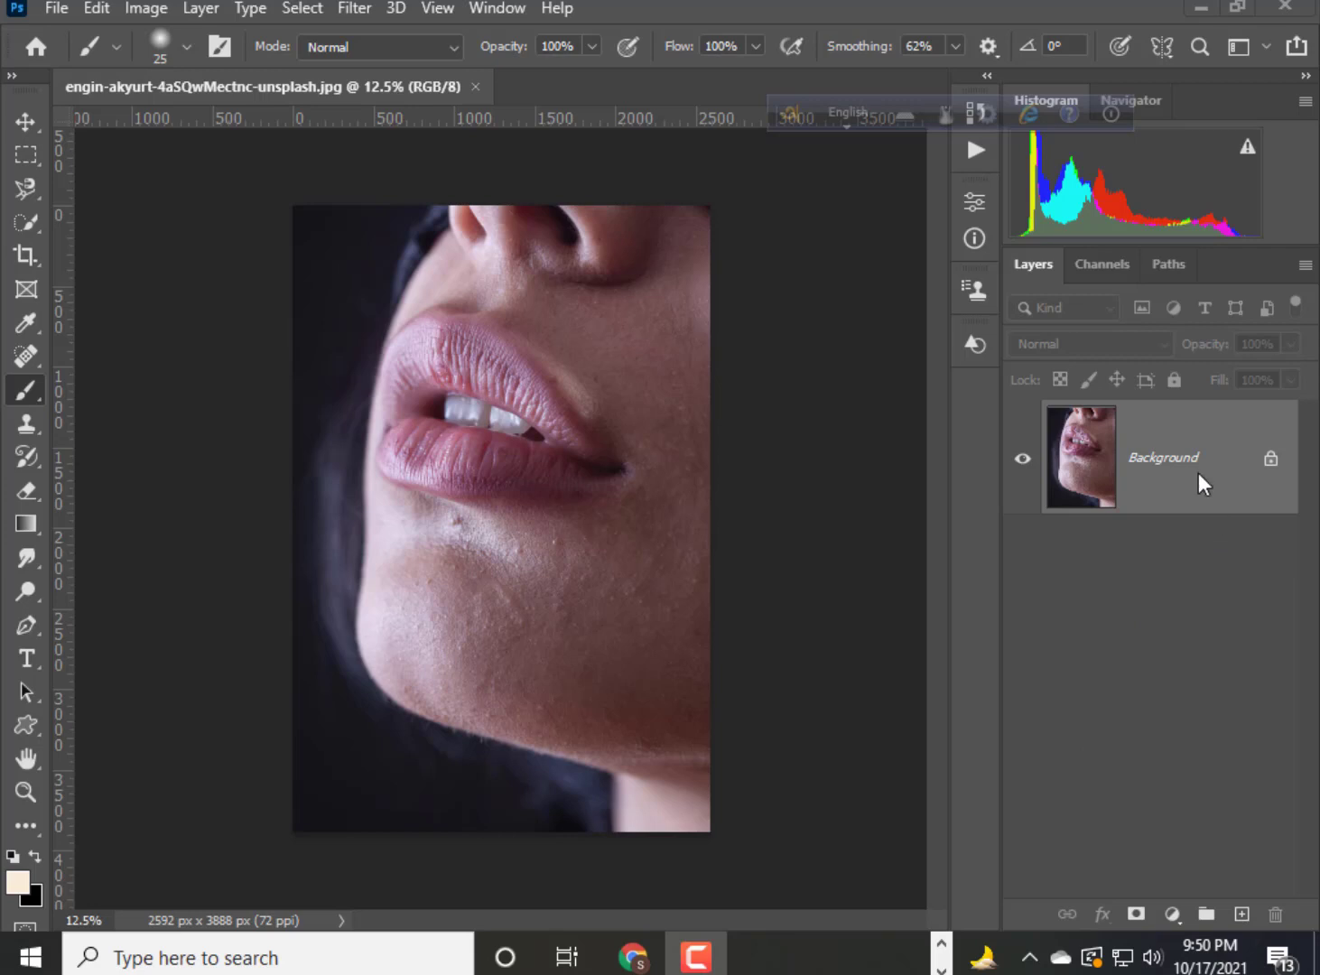
# Duplicate the Background layer and convert the copy to a smart object.
pyautogui.moveTo(1210, 470); pyautogui.dragTo(1242, 914)
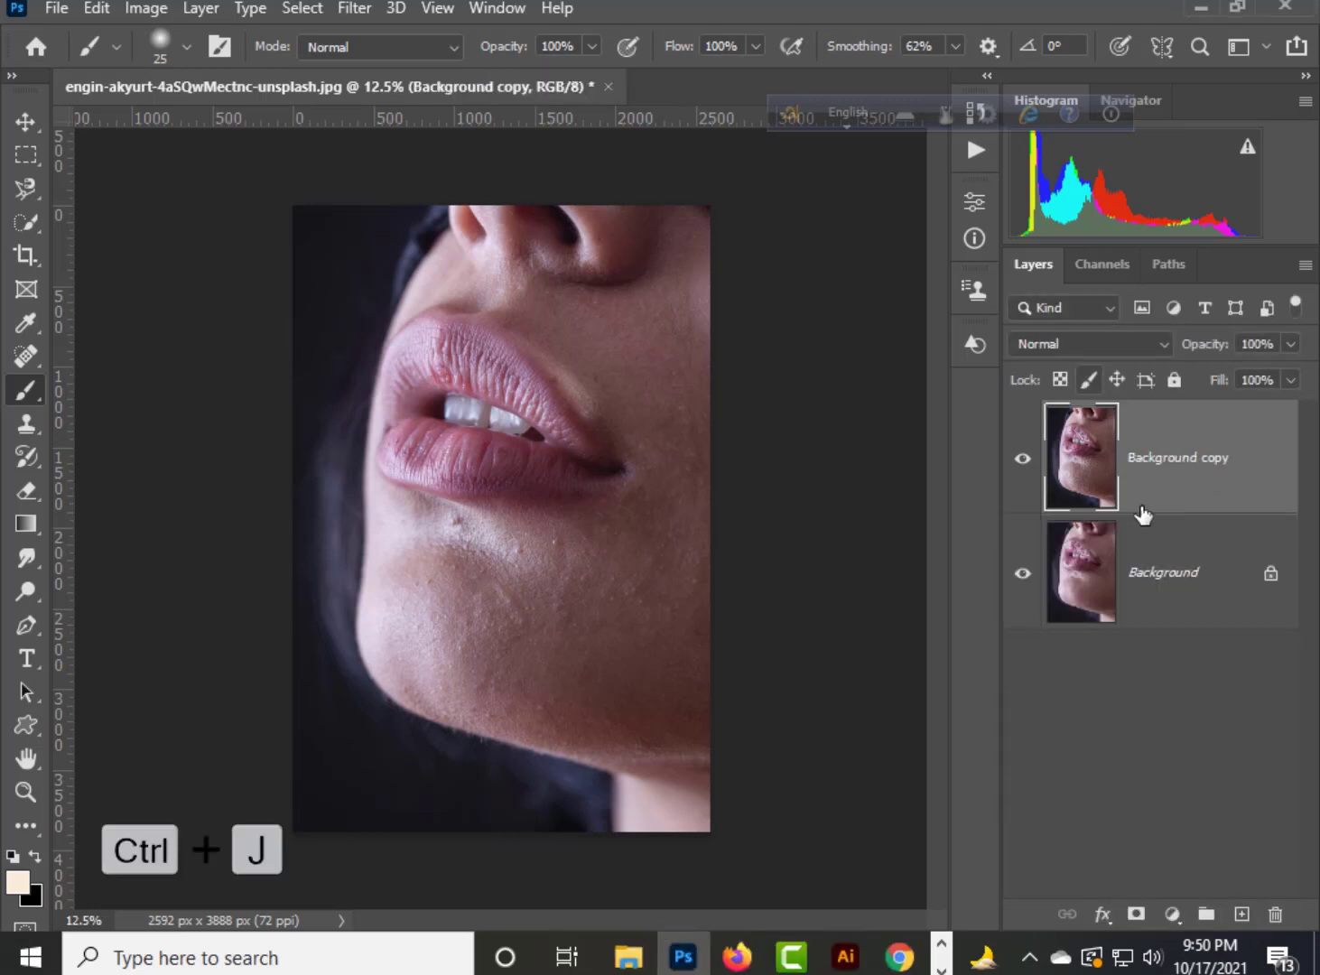
pyautogui.rightClick(1179, 488)
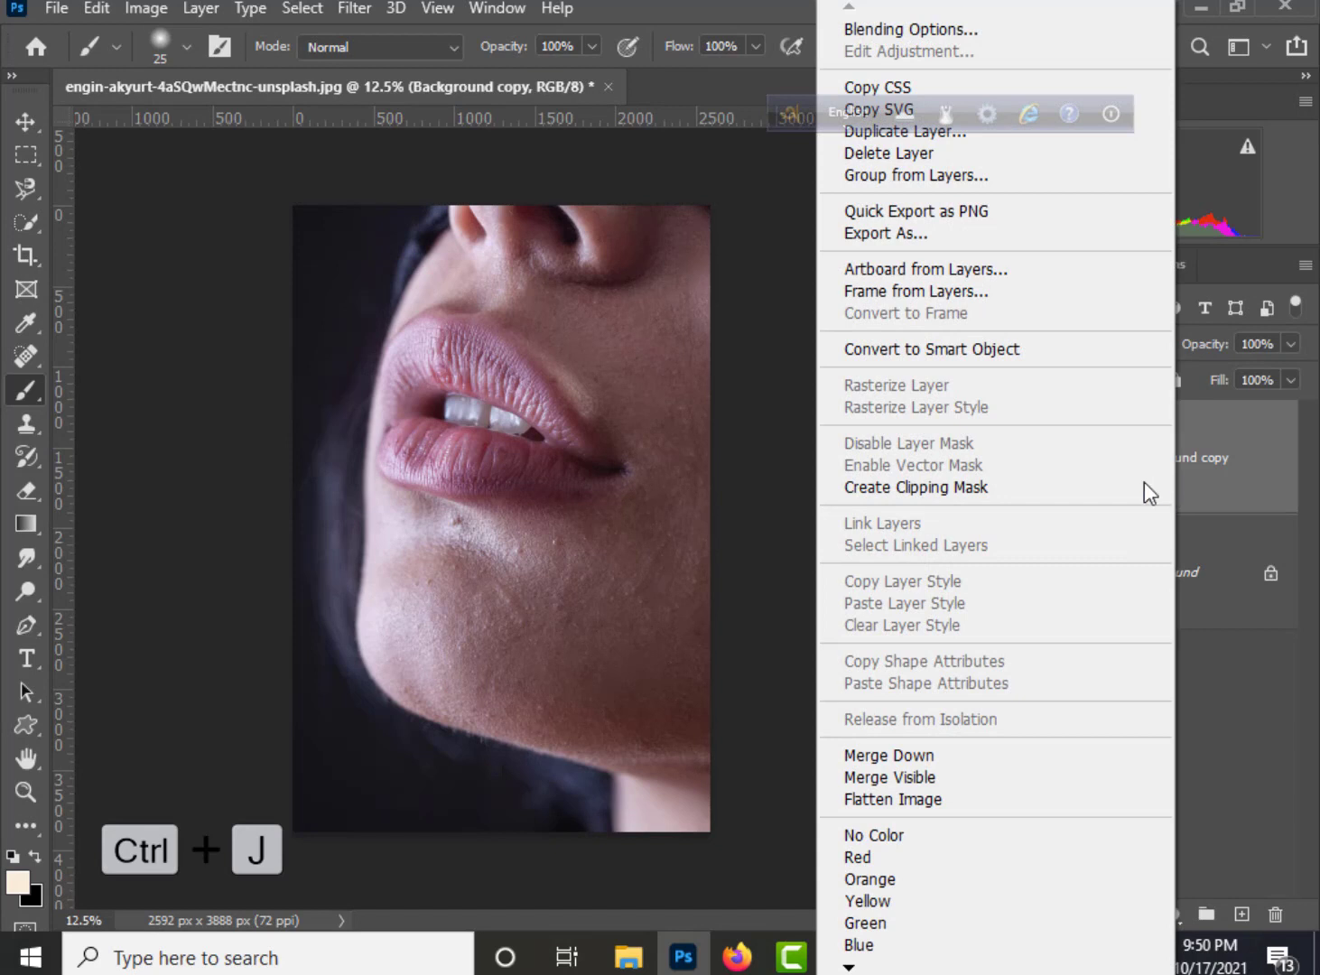
pyautogui.click(928, 348)
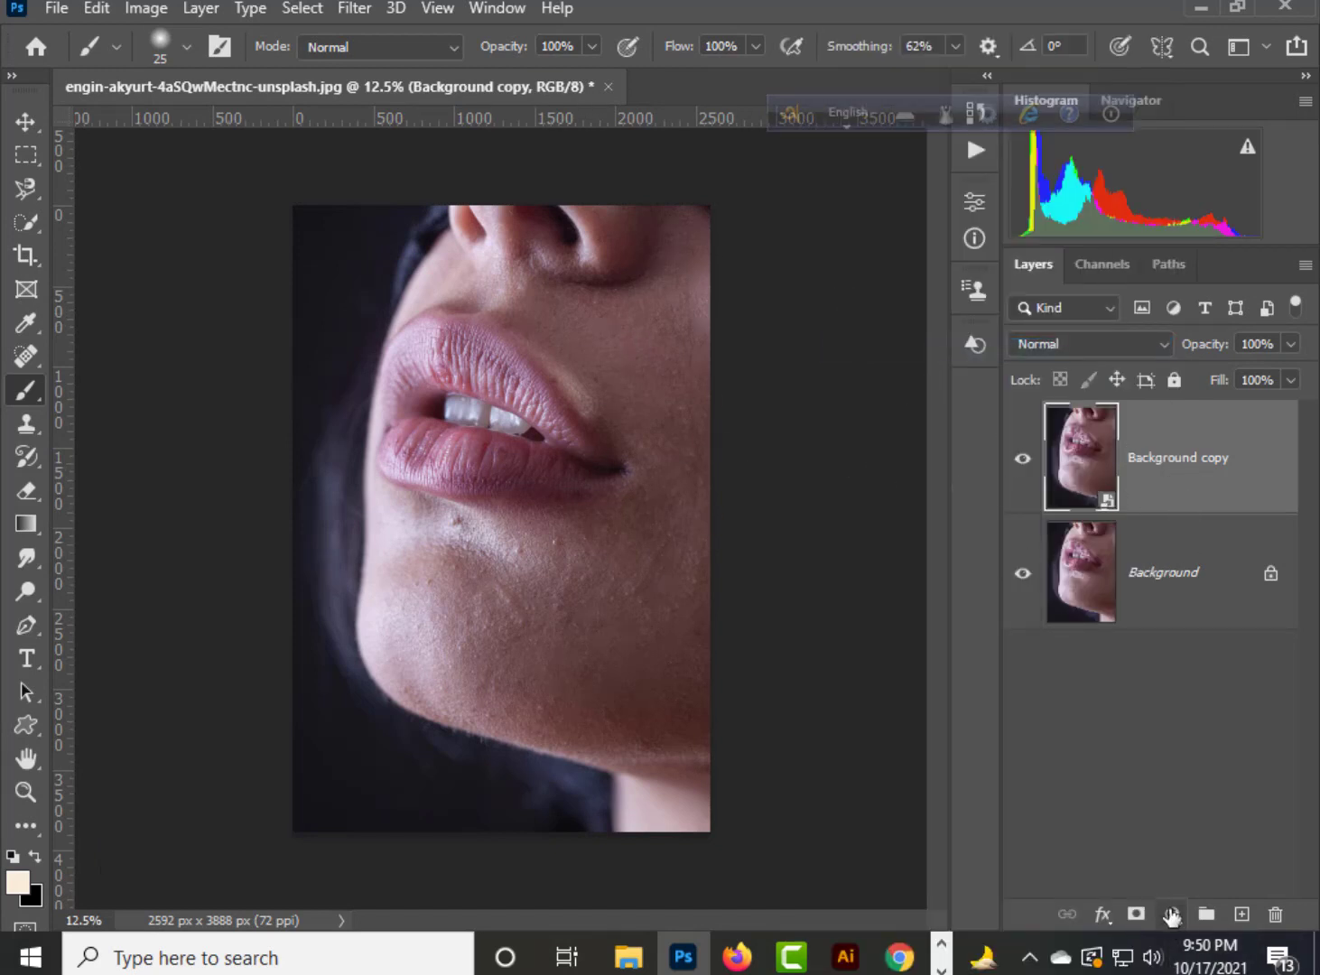
# Add a Solid Color fill layer in pure red (ff0000) above the Background copy.
pyautogui.click(1172, 915)
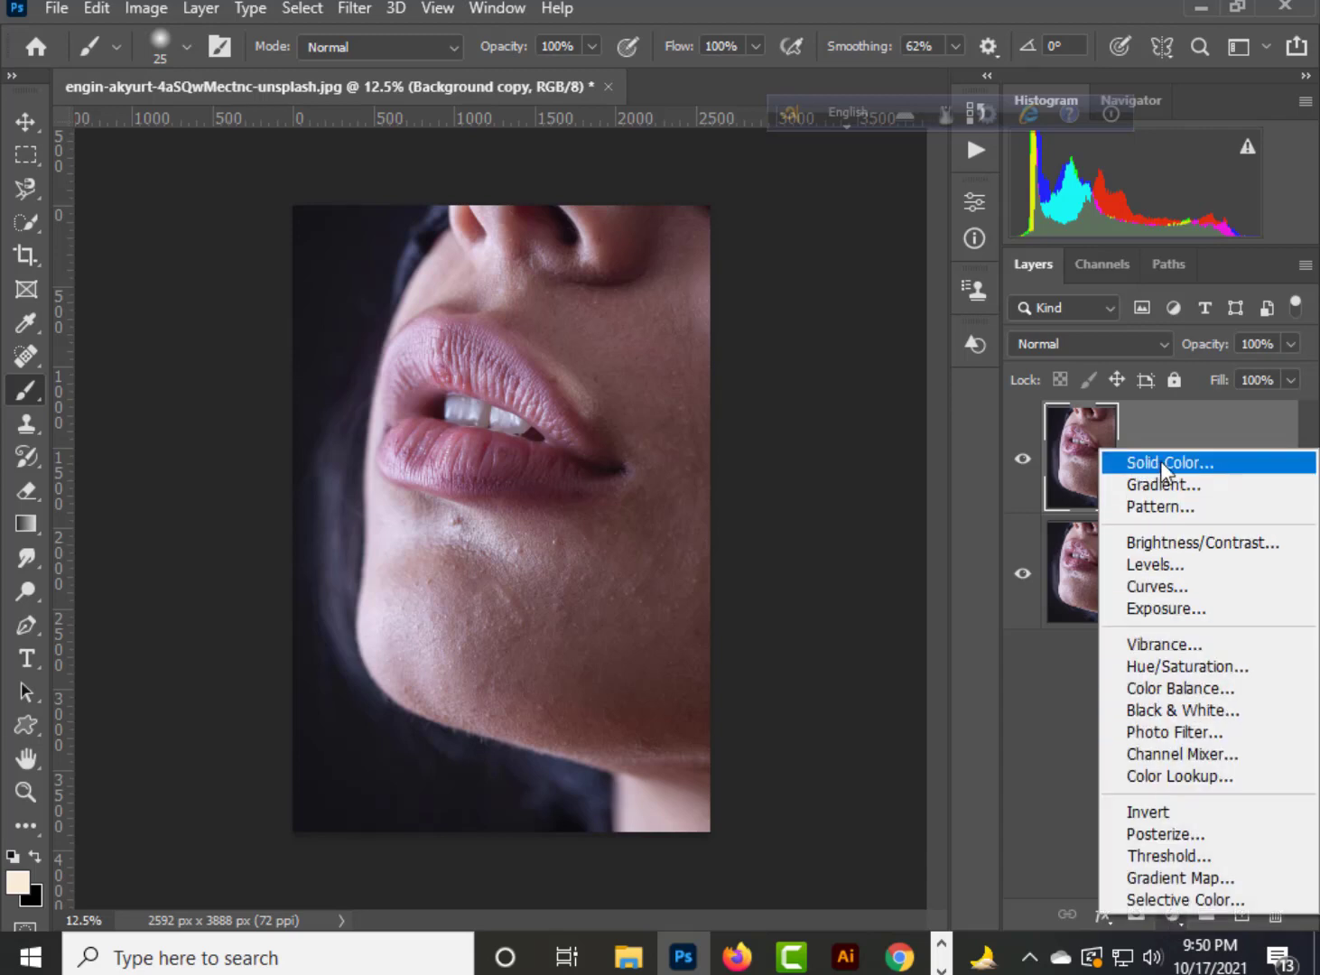
pyautogui.click(1153, 464)
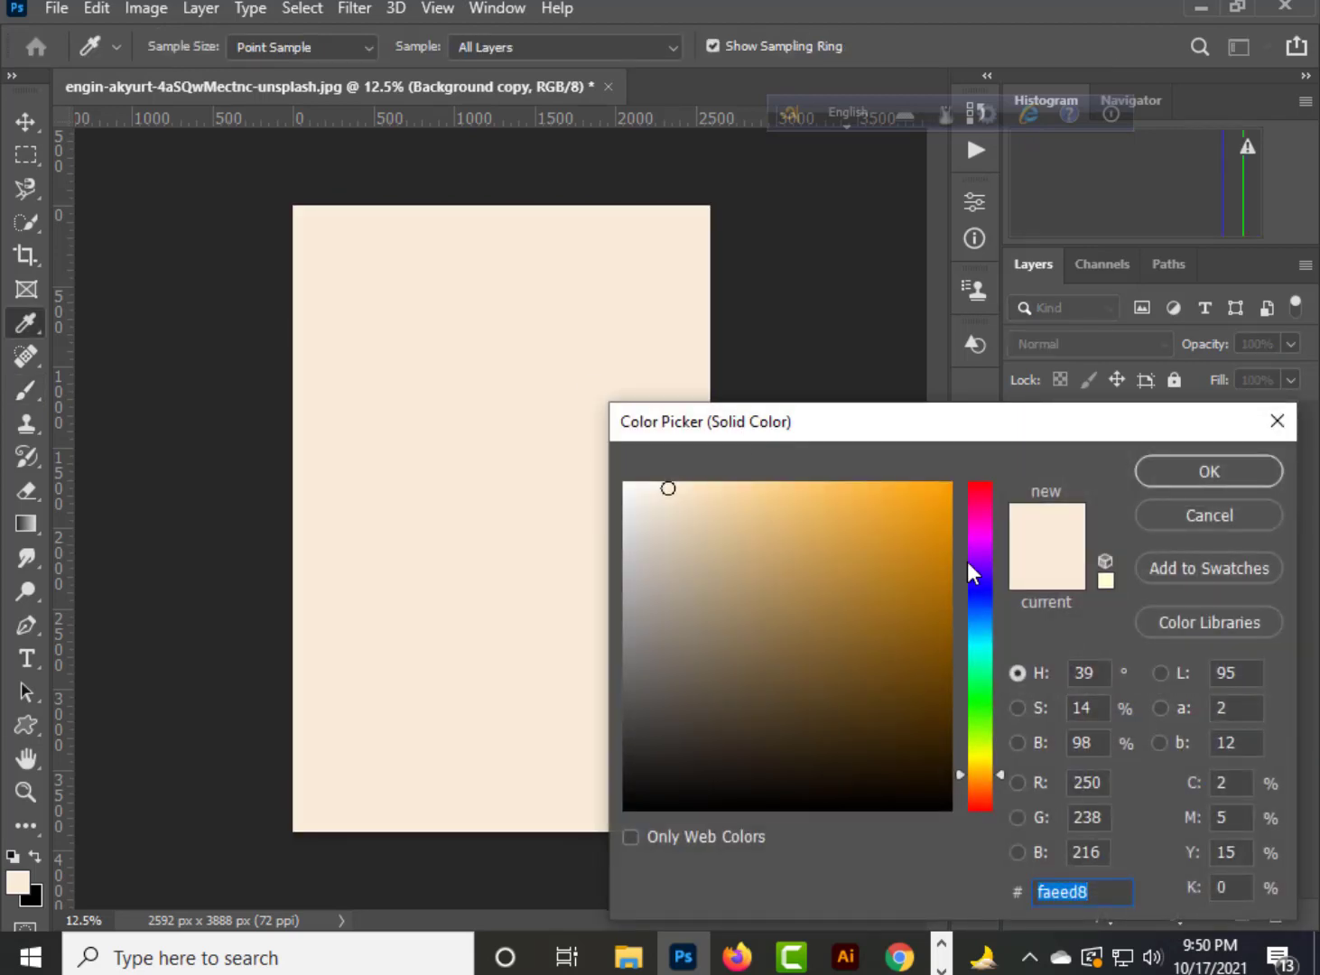
pyautogui.moveTo(987, 504); pyautogui.dragTo(988, 482)
pyautogui.click(956, 481)
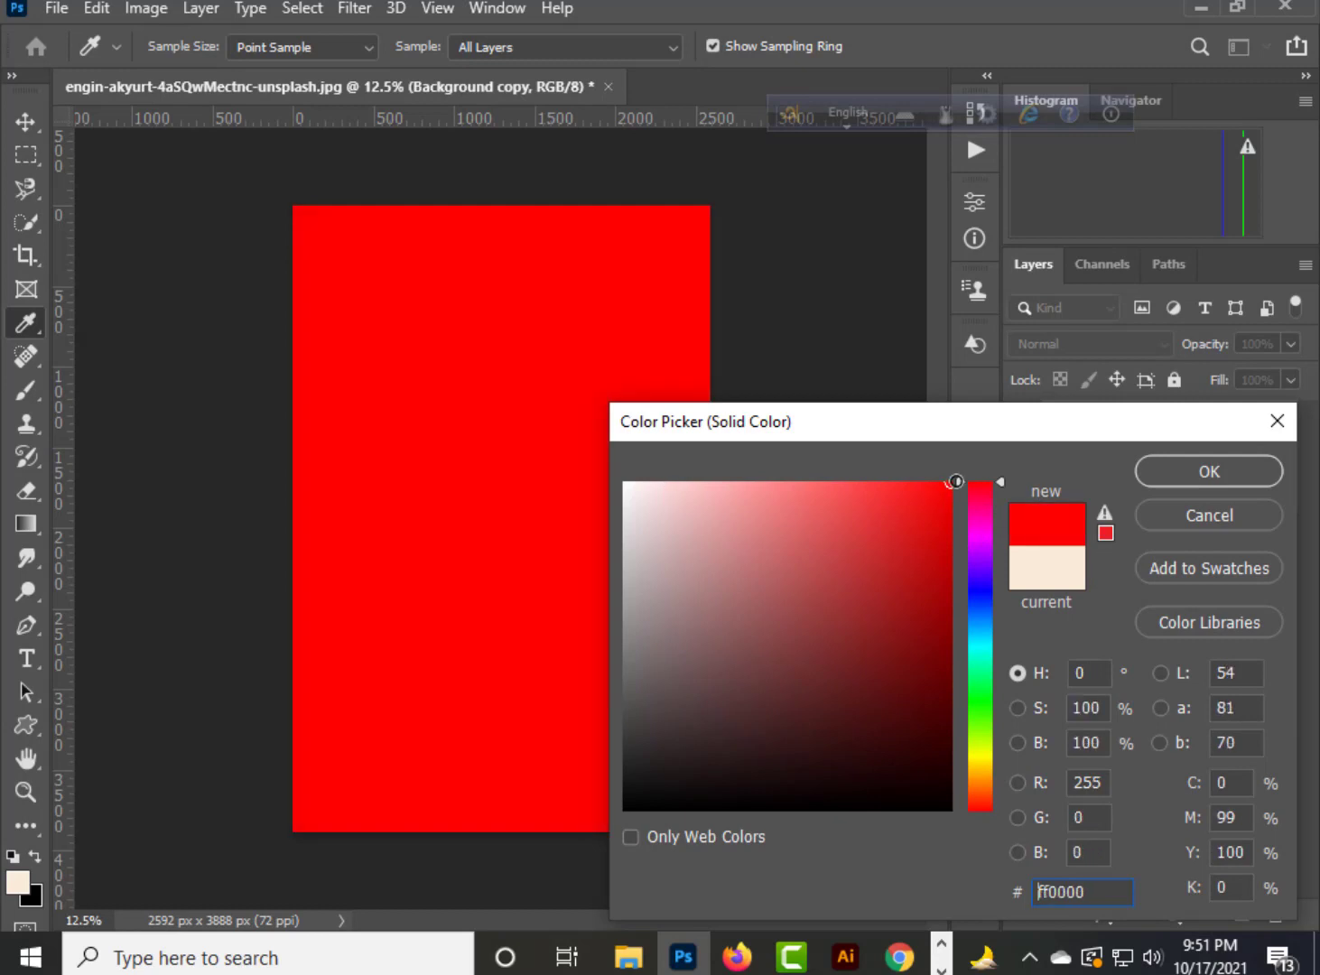
pyautogui.click(1145, 471)
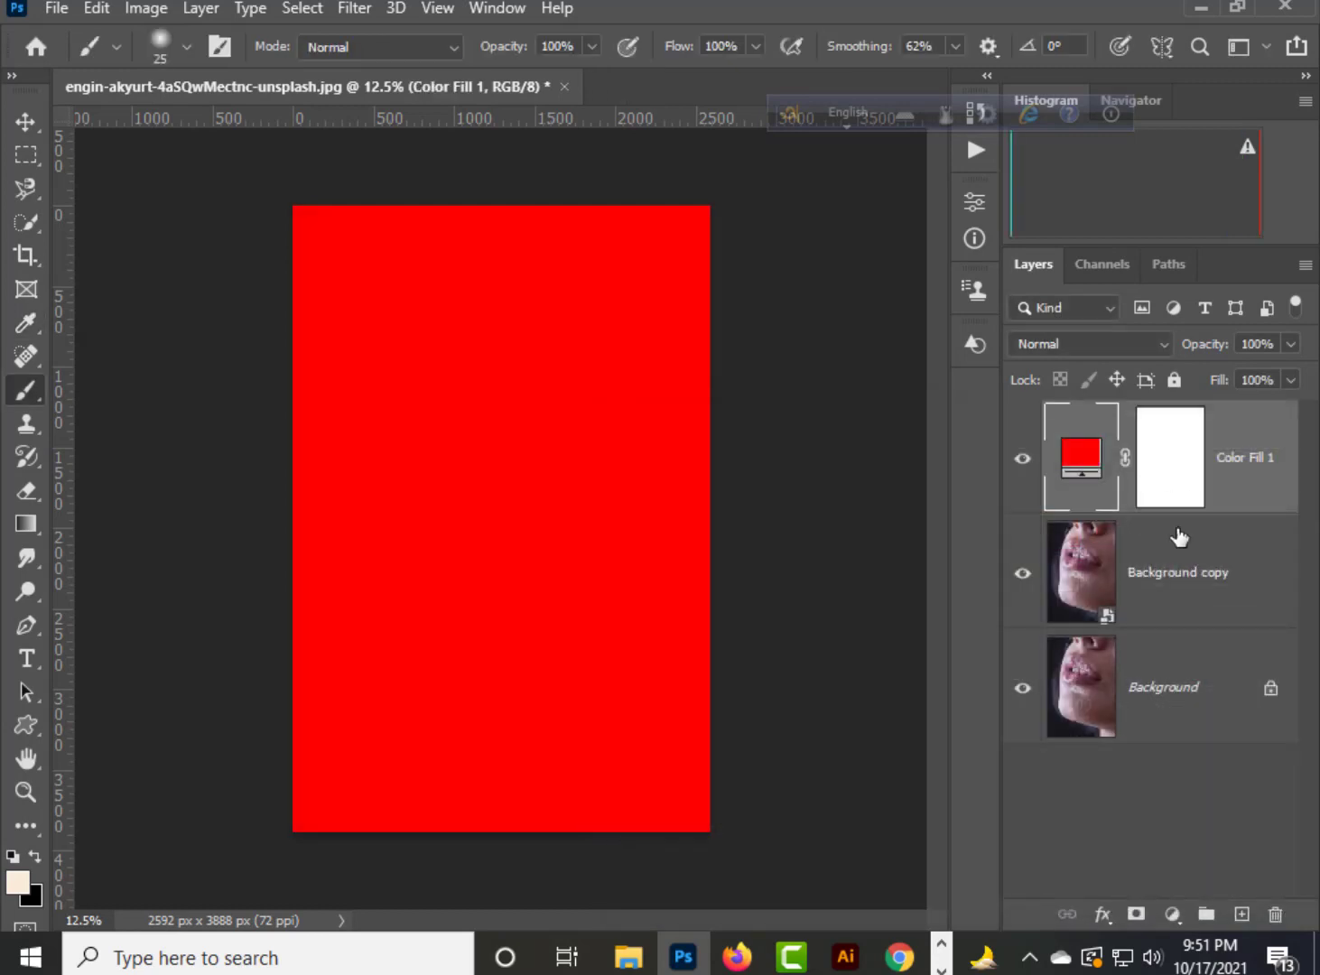
# Invert the red fill layer's mask to black and set the layer's blend mode to Multiply.
pyautogui.click(1174, 488)
pyautogui.hotkey('ctrl', 'i')
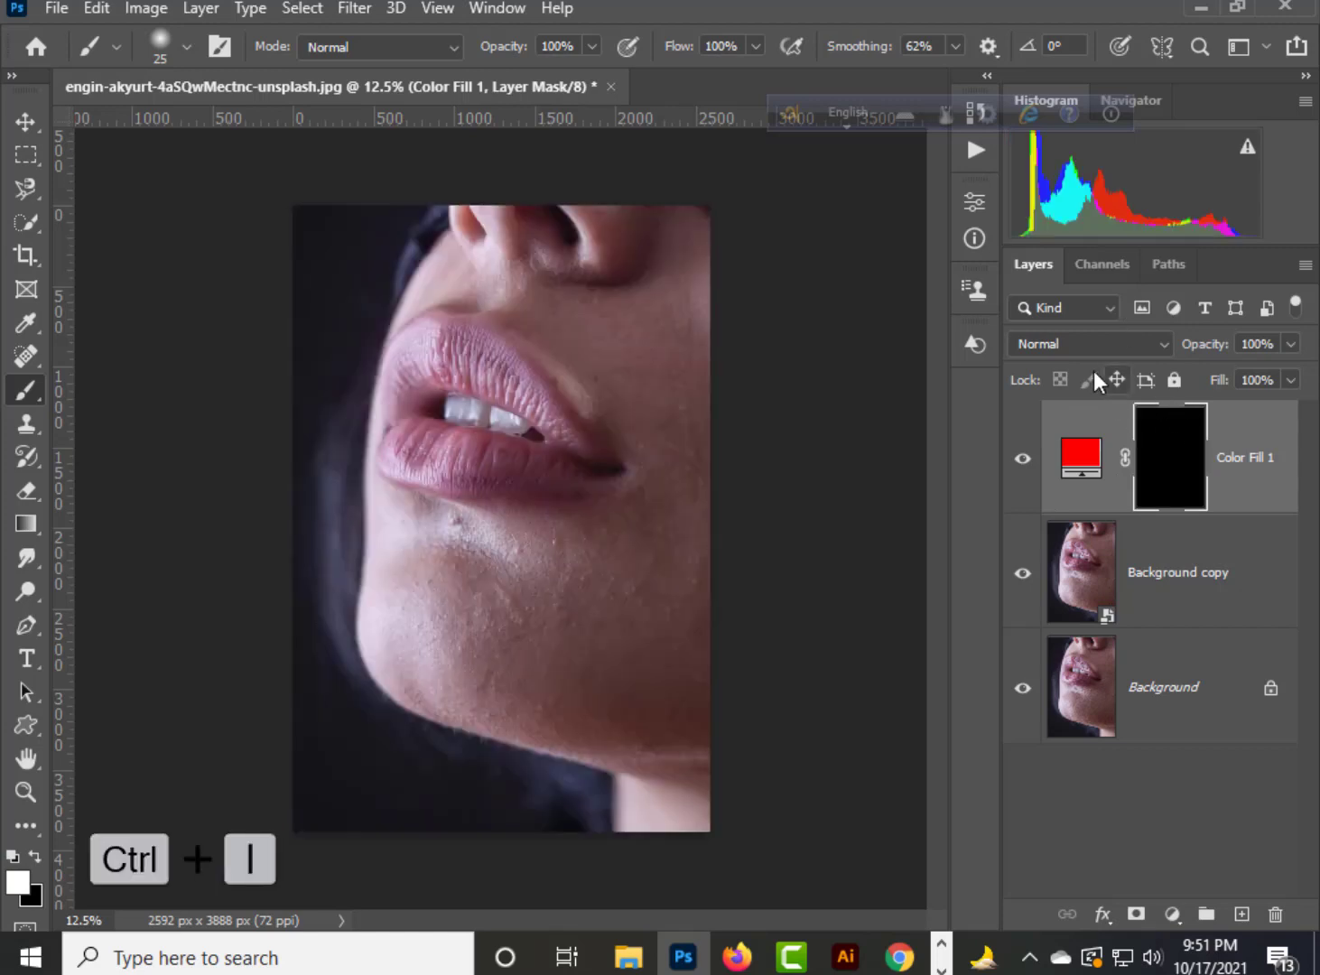
pyautogui.click(1079, 346)
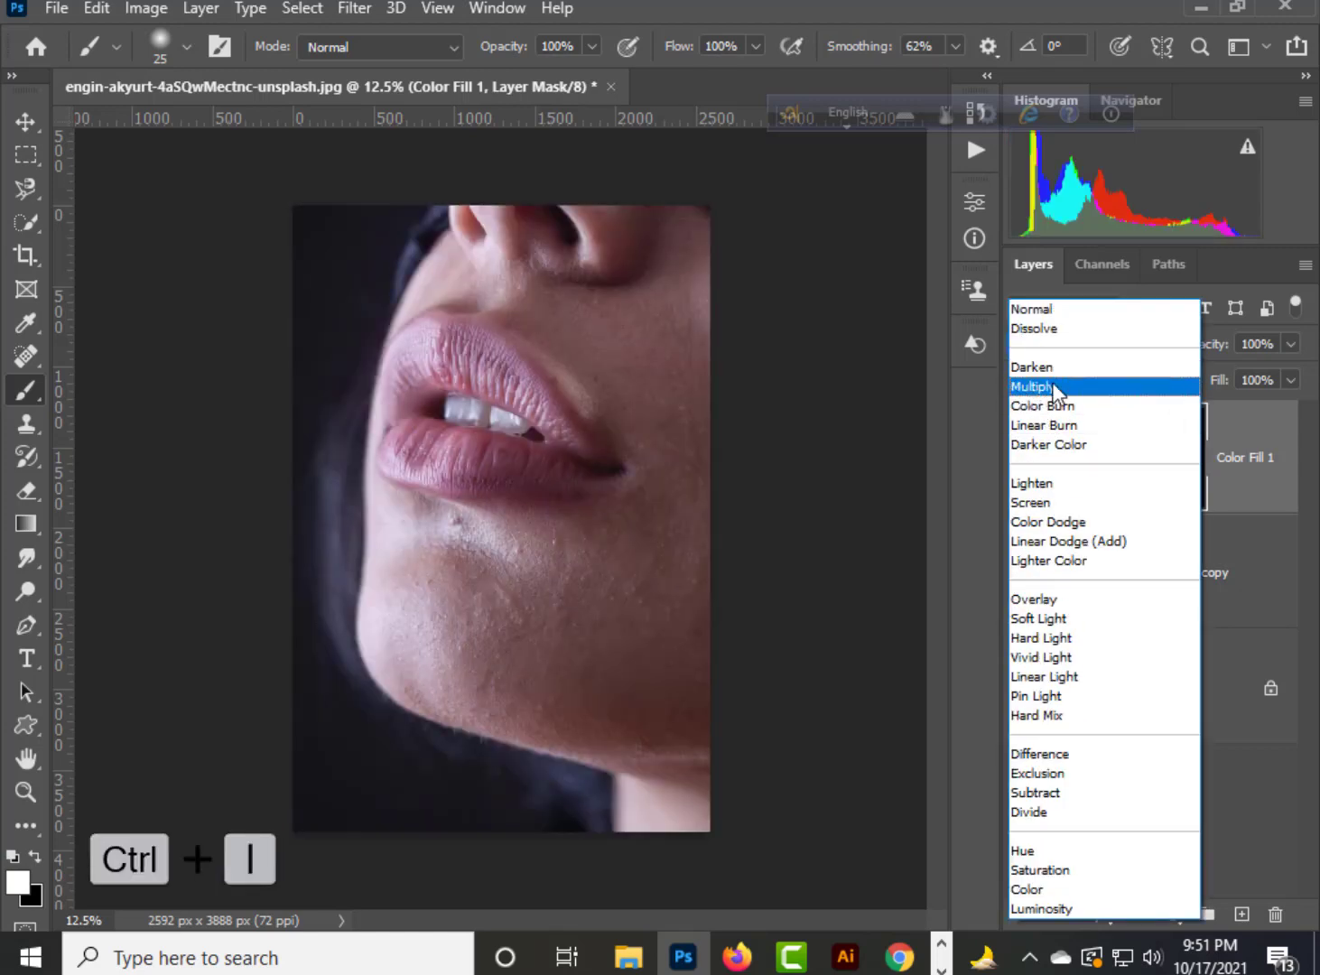
pyautogui.click(1032, 387)
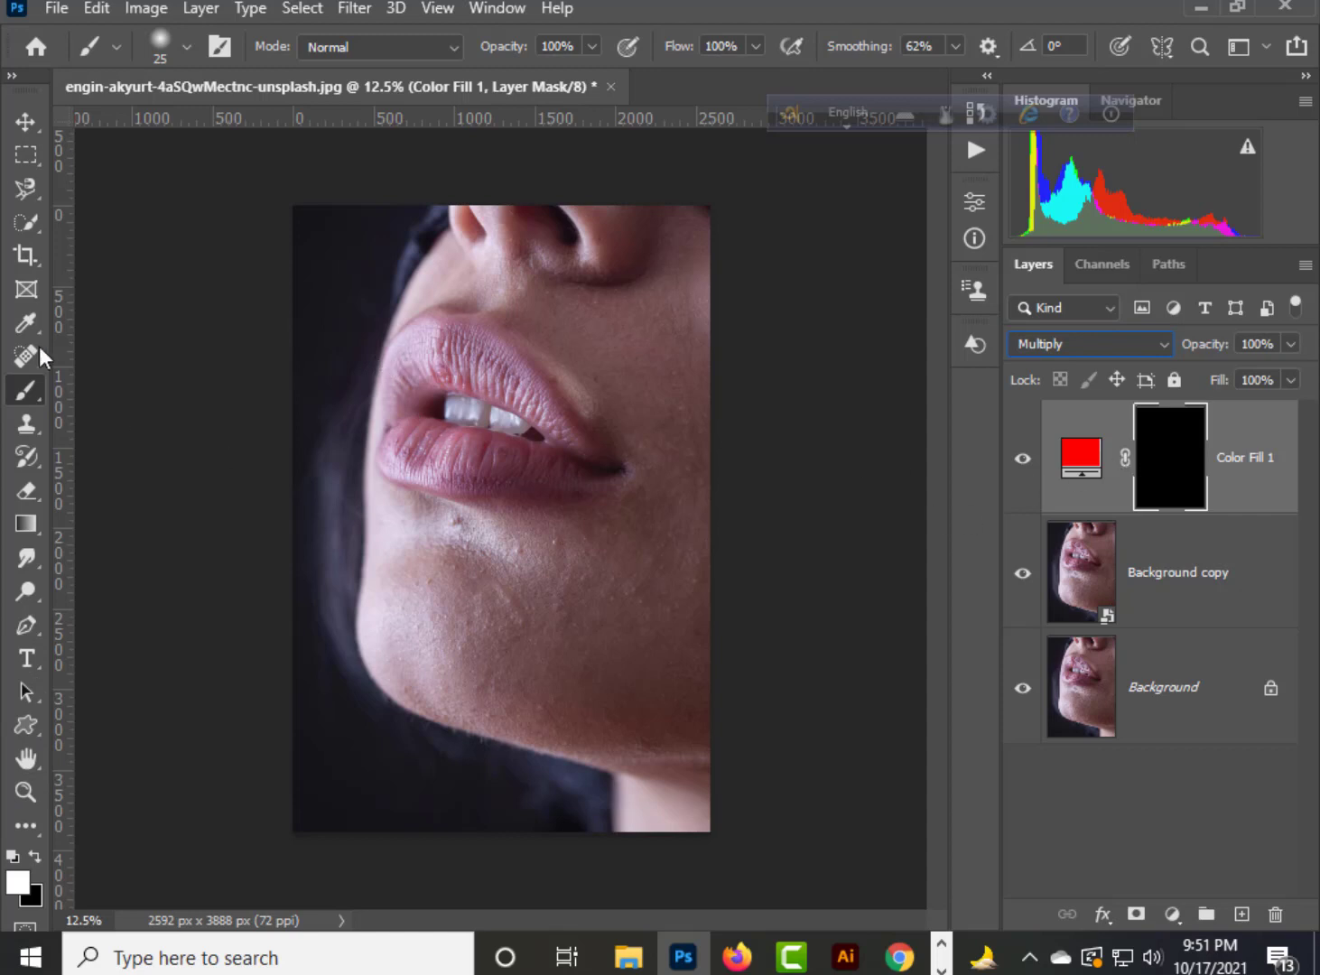
# Paint white on the fill layer's mask over the left end of the lower lip with a soft 250 px brush.
pyautogui.click(26, 122)
pyautogui.click(24, 392)
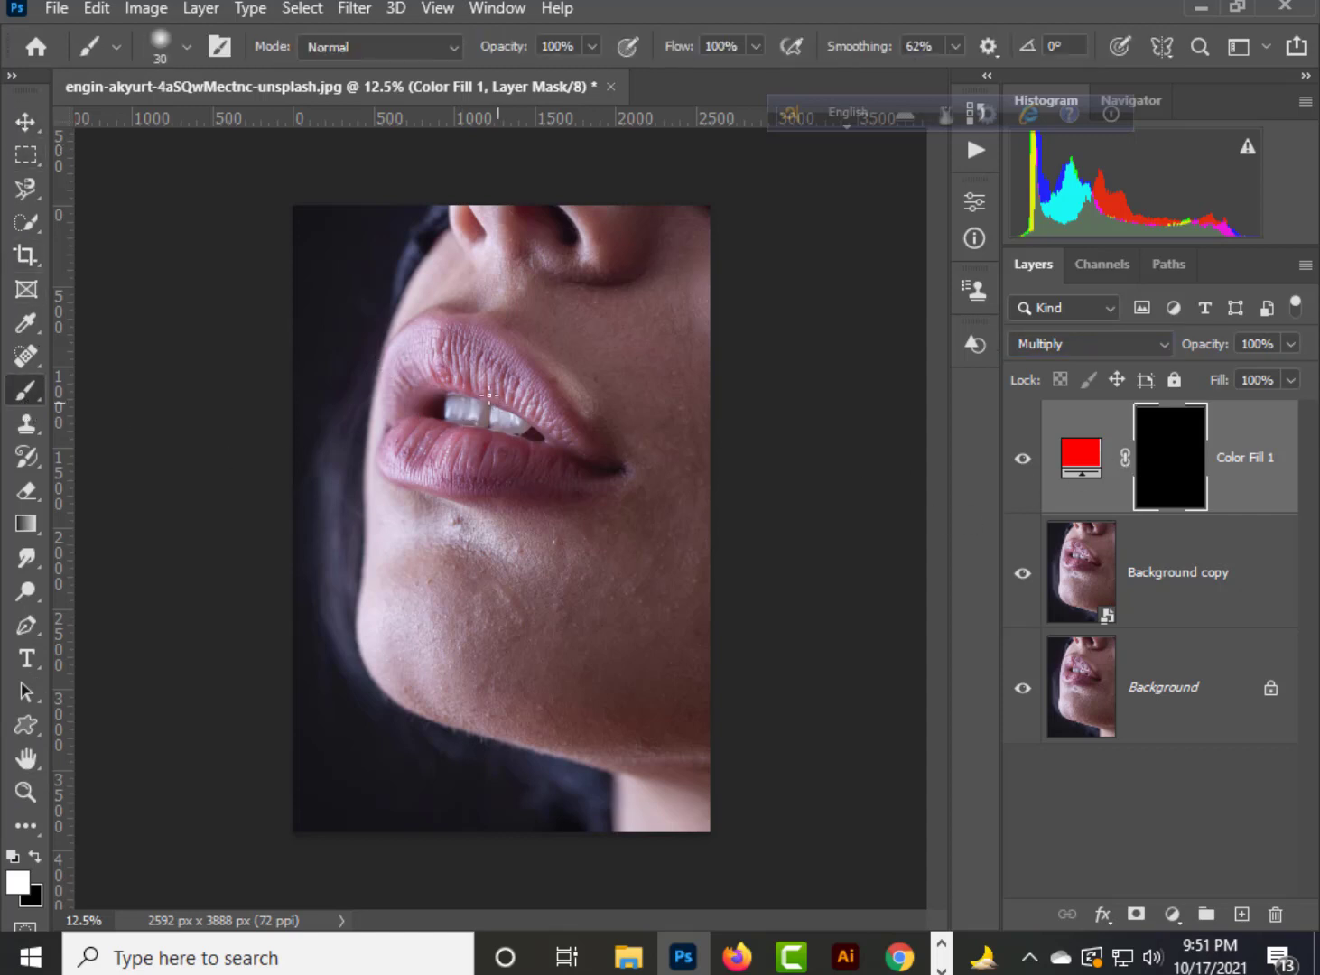
pyautogui.press(']')
pyautogui.press(']')
pyautogui.press(']')
pyautogui.press(']')
pyautogui.press(']')
pyautogui.press(']')
pyautogui.press(']')
pyautogui.press(']')
pyautogui.press(']')
pyautogui.press(']')
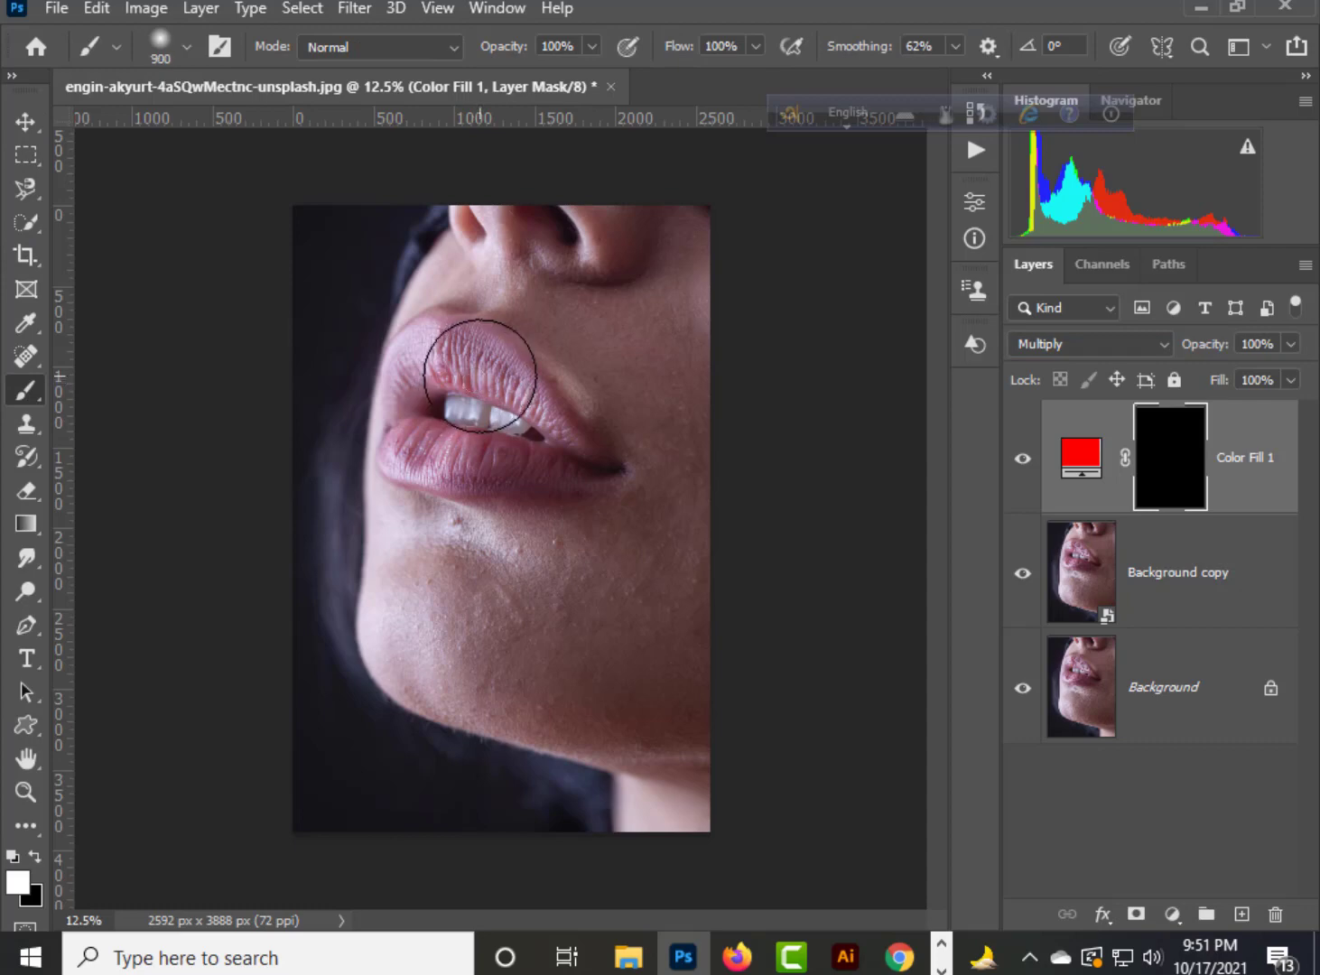
pyautogui.press('[')
pyautogui.press('[')
pyautogui.press('[')
pyautogui.press('[')
pyautogui.press('[')
pyautogui.press('[')
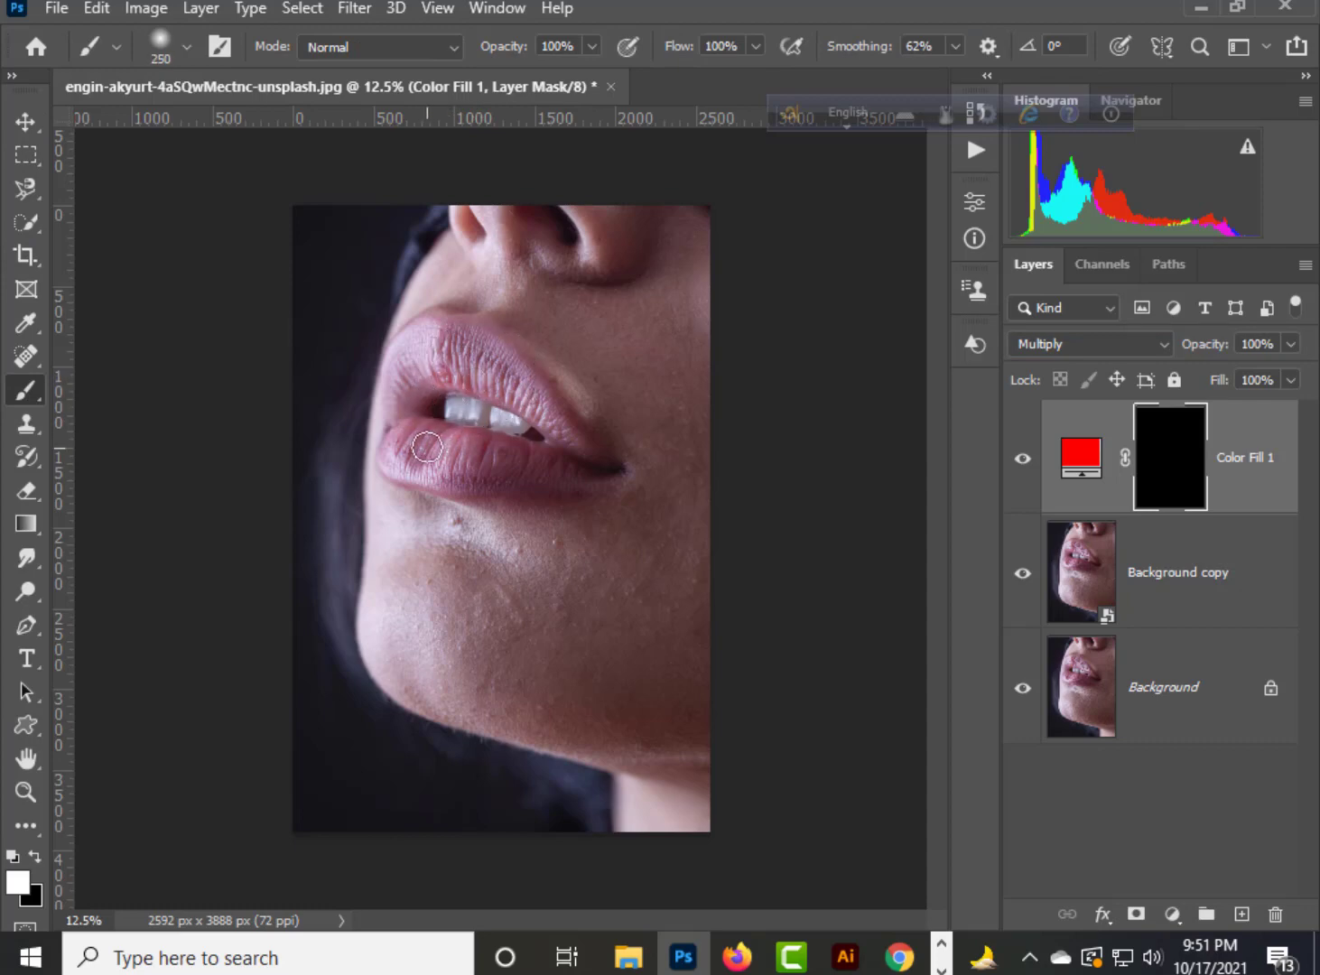
pyautogui.hotkey('ctrl', '+')
pyautogui.hotkey('ctrl', '+')
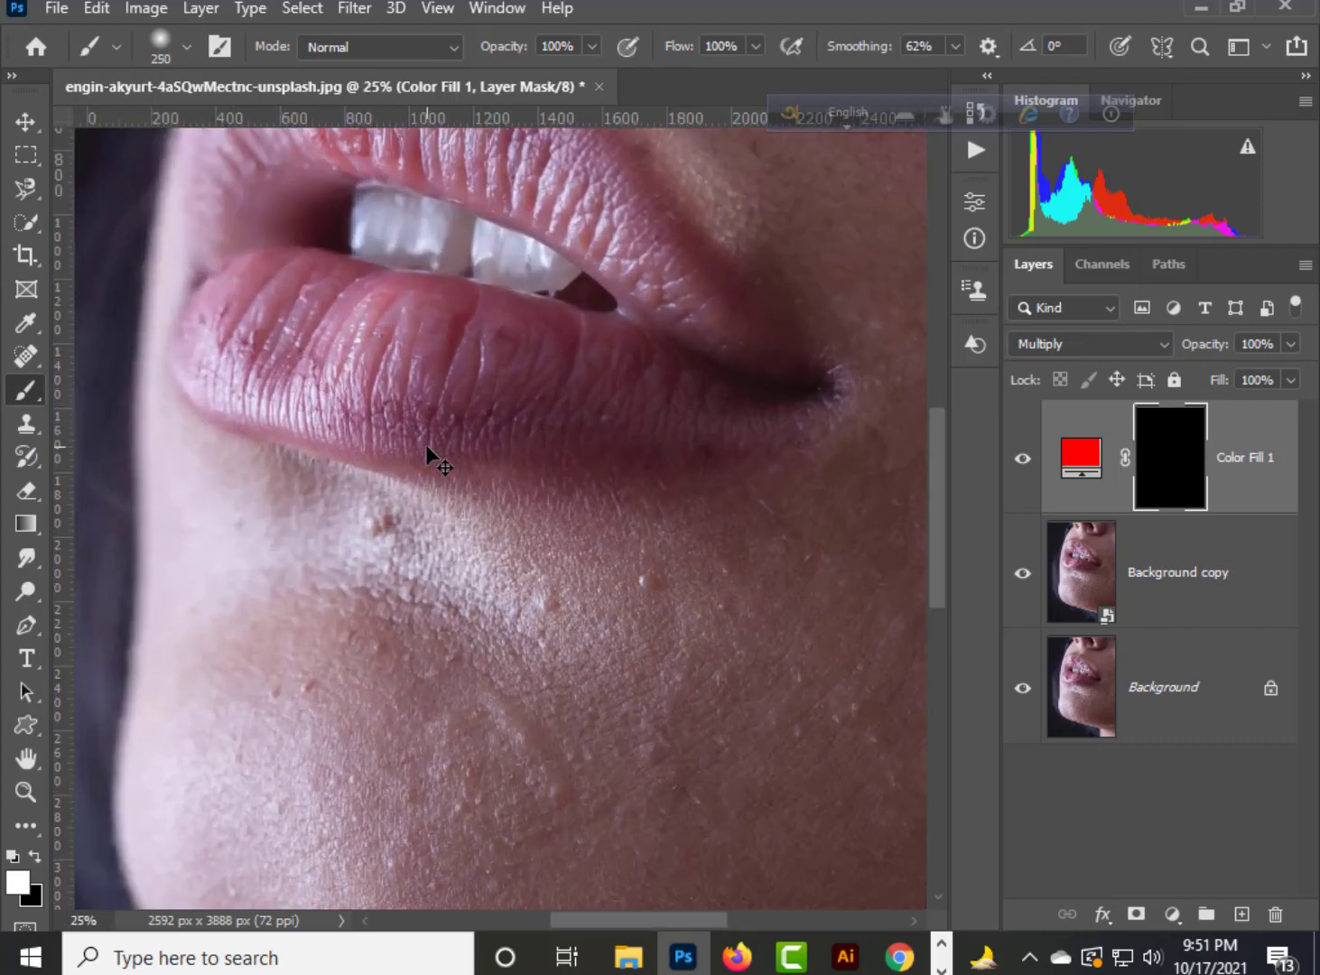
pyautogui.hotkey('ctrl', '+')
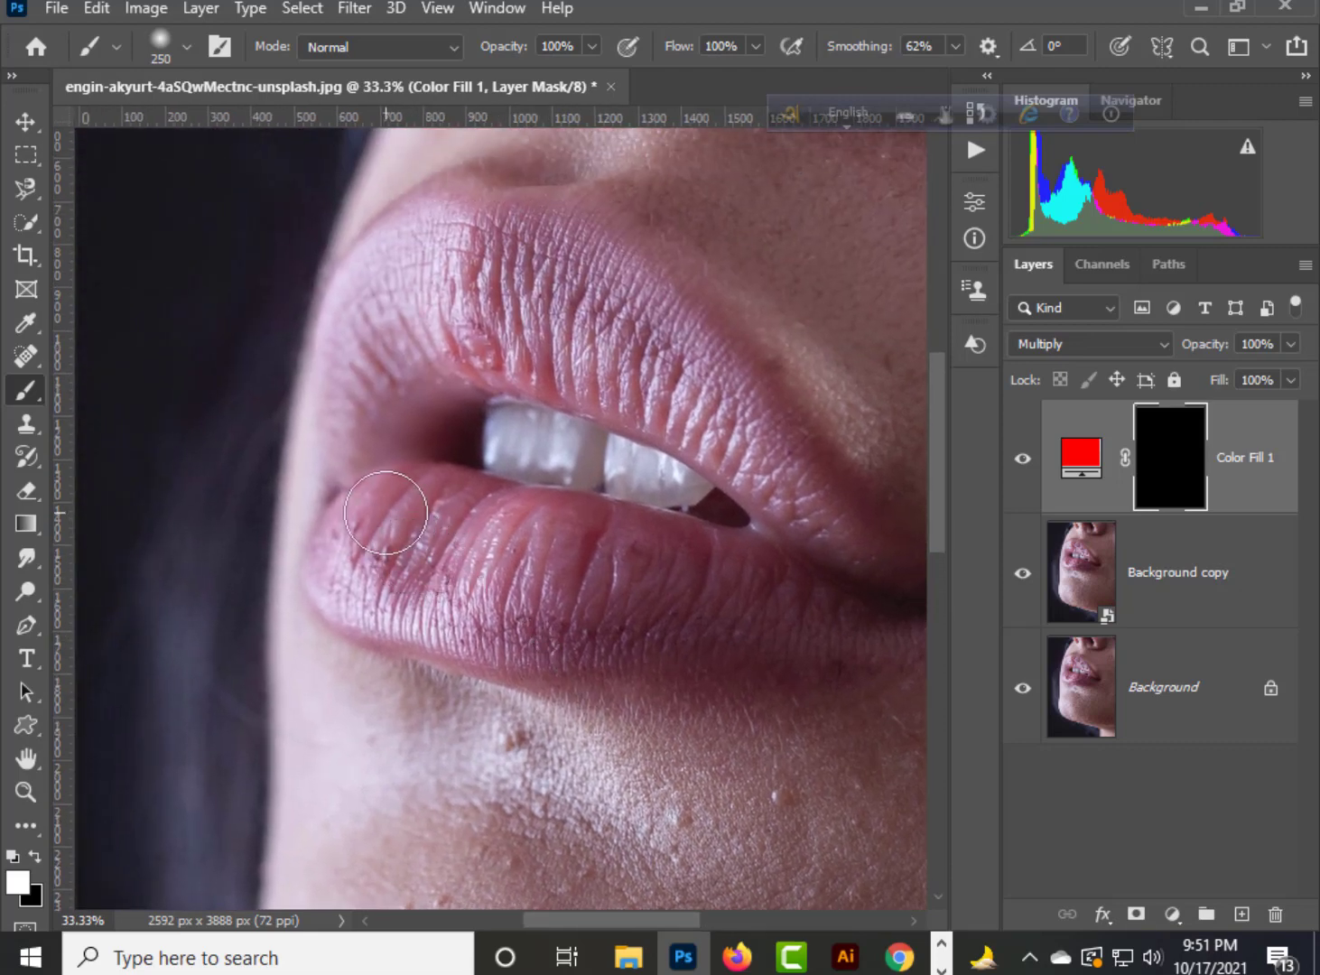
pyautogui.moveTo(402, 525)
pyautogui.mouseDown()
pyautogui.moveTo(357, 530)
pyautogui.moveTo(338, 583)
pyautogui.moveTo(335, 570)
pyautogui.moveTo(342, 591)
pyautogui.moveTo(384, 614)
pyautogui.moveTo(359, 608)
pyautogui.moveTo(407, 625)
pyautogui.moveTo(366, 614)
pyautogui.moveTo(332, 562)
pyautogui.moveTo(355, 513)
pyautogui.moveTo(400, 492)
pyautogui.moveTo(336, 591)
pyautogui.moveTo(353, 605)
pyautogui.moveTo(551, 623)
pyautogui.mouseUp()
# Reduce the brush to 150 px, paint the rest of the lower lip on the mask and run a band along the upper lip.
pyautogui.press('[')
pyautogui.press('[')
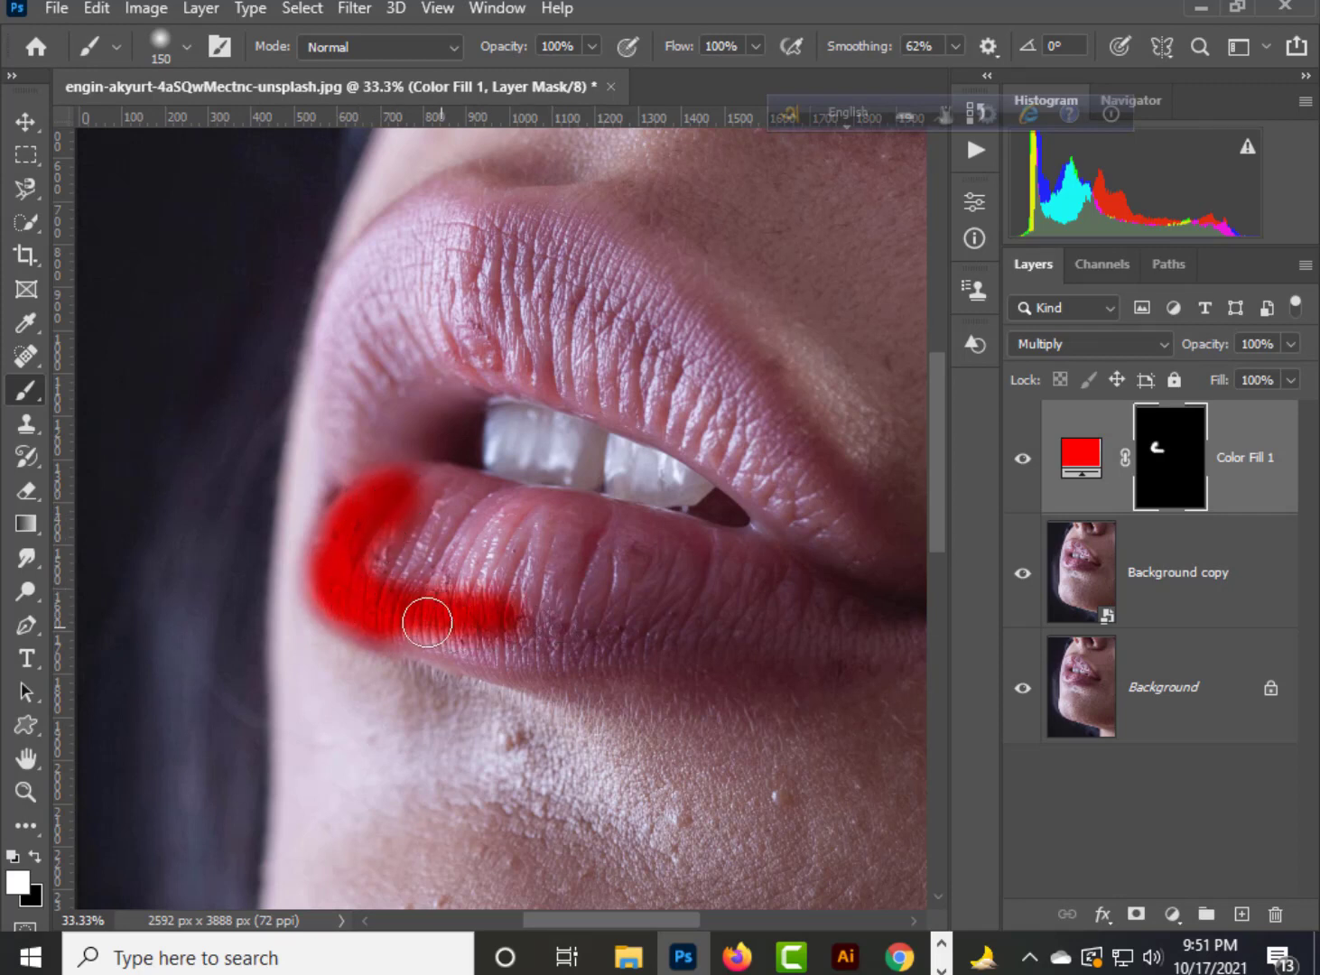
pyautogui.moveTo(428, 622)
pyautogui.mouseDown()
pyautogui.moveTo(544, 645)
pyautogui.moveTo(512, 646)
pyautogui.moveTo(413, 629)
pyautogui.moveTo(659, 642)
pyautogui.moveTo(774, 628)
pyautogui.moveTo(378, 554)
pyautogui.moveTo(436, 573)
pyautogui.moveTo(422, 562)
pyautogui.moveTo(519, 570)
pyautogui.moveTo(440, 553)
pyautogui.moveTo(477, 513)
pyautogui.moveTo(433, 490)
pyautogui.moveTo(576, 553)
pyautogui.moveTo(418, 532)
pyautogui.moveTo(437, 491)
pyautogui.moveTo(514, 527)
pyautogui.moveTo(520, 512)
pyautogui.moveTo(576, 529)
pyautogui.moveTo(530, 554)
pyautogui.moveTo(616, 570)
pyautogui.moveTo(620, 528)
pyautogui.moveTo(586, 533)
pyautogui.moveTo(674, 589)
pyautogui.moveTo(621, 578)
pyautogui.moveTo(647, 570)
pyautogui.moveTo(644, 558)
pyautogui.moveTo(512, 565)
pyautogui.moveTo(548, 574)
pyautogui.moveTo(459, 588)
pyautogui.moveTo(412, 581)
pyautogui.moveTo(527, 602)
pyautogui.moveTo(505, 575)
pyautogui.moveTo(701, 578)
pyautogui.moveTo(802, 614)
pyautogui.moveTo(666, 646)
pyautogui.moveTo(839, 627)
pyautogui.moveTo(690, 548)
pyautogui.moveTo(795, 627)
pyautogui.moveTo(649, 648)
pyautogui.moveTo(613, 637)
pyautogui.moveTo(562, 562)
pyautogui.moveTo(739, 607)
pyautogui.moveTo(695, 616)
pyautogui.moveTo(736, 609)
pyautogui.moveTo(516, 554)
pyautogui.moveTo(649, 584)
pyautogui.moveTo(589, 579)
pyautogui.mouseUp()
pyautogui.moveTo(434, 546)
pyautogui.mouseDown()
pyautogui.moveTo(283, 522)
pyautogui.moveTo(250, 502)
pyautogui.moveTo(237, 455)
pyautogui.moveTo(256, 311)
pyautogui.moveTo(314, 289)
pyautogui.moveTo(406, 298)
pyautogui.moveTo(505, 337)
pyautogui.moveTo(578, 384)
pyautogui.moveTo(739, 574)
pyautogui.moveTo(577, 374)
pyautogui.moveTo(491, 303)
pyautogui.moveTo(474, 307)
pyautogui.mouseUp()
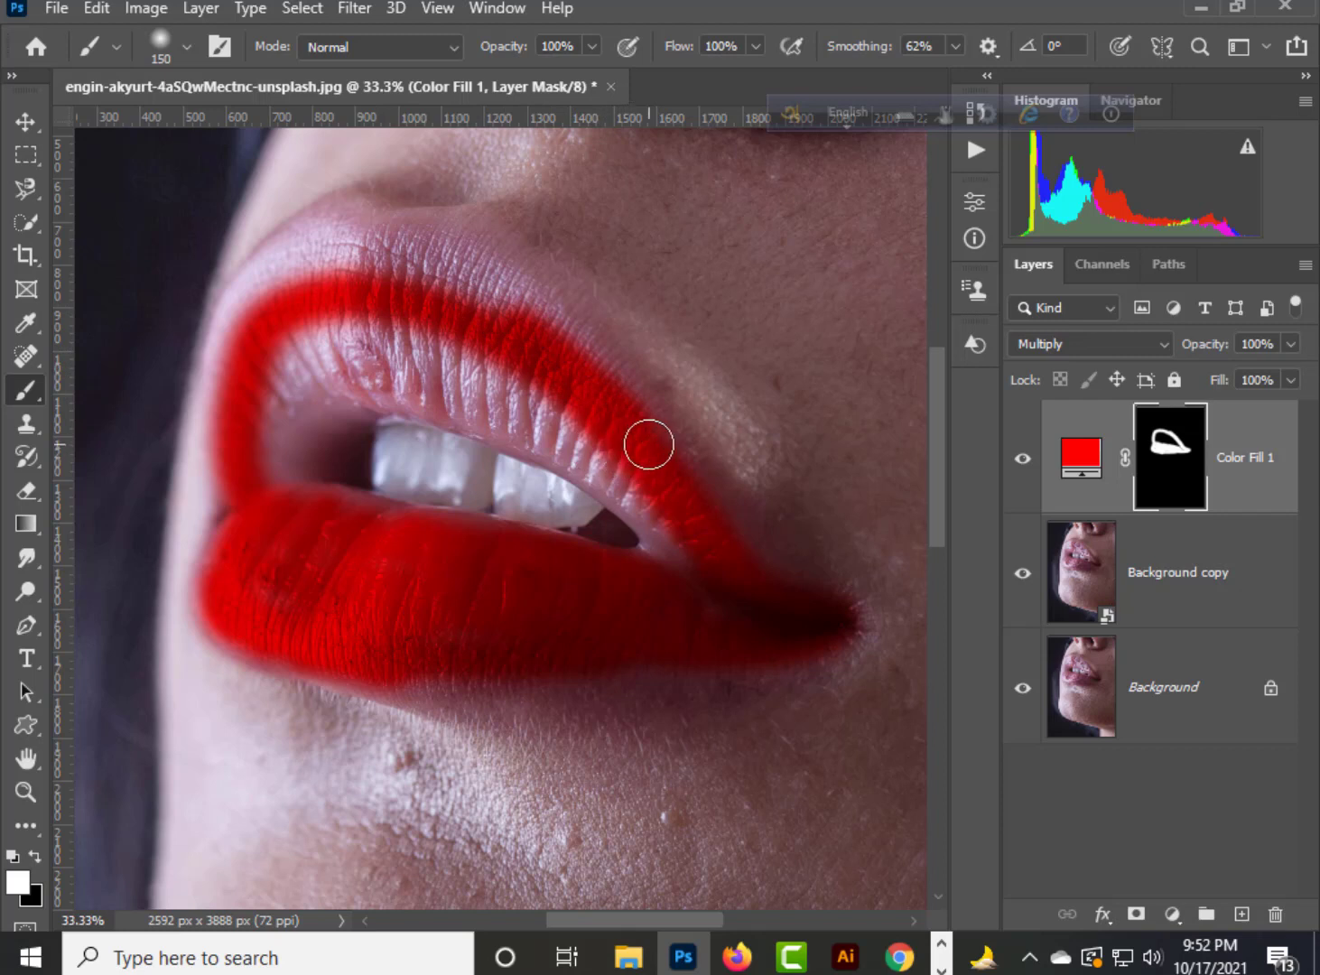
# Paint the remaining areas of the upper lip on the mask up to its edges, leaving the teeth unpainted.
pyautogui.moveTo(650, 443)
pyautogui.mouseDown()
pyautogui.moveTo(530, 310)
pyautogui.moveTo(447, 267)
pyautogui.moveTo(365, 258)
pyautogui.mouseUp()
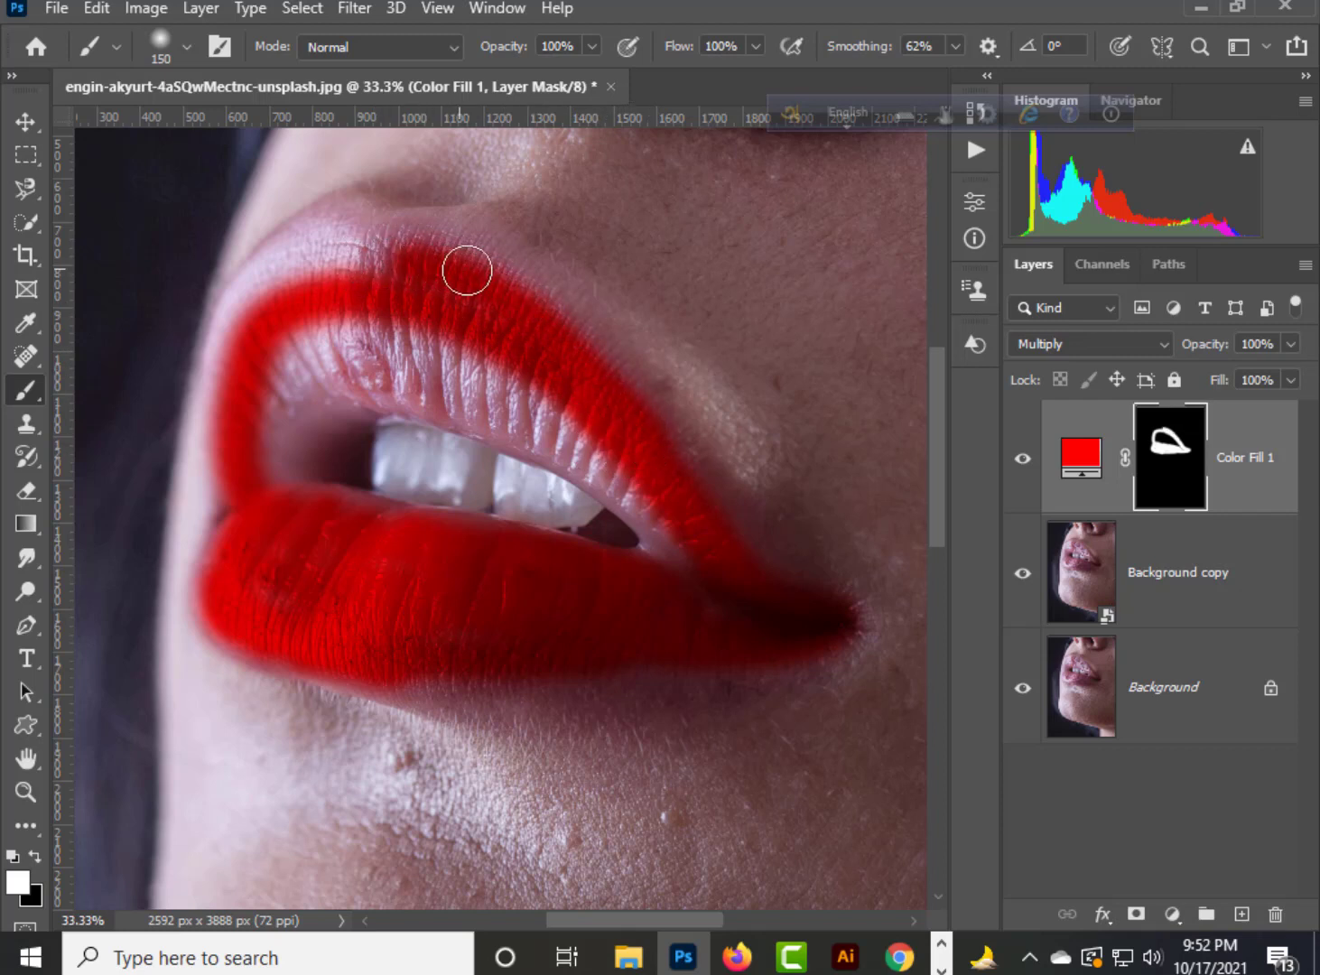
pyautogui.moveTo(467, 270)
pyautogui.mouseDown()
pyautogui.moveTo(401, 252)
pyautogui.moveTo(371, 283)
pyautogui.moveTo(433, 262)
pyautogui.moveTo(504, 282)
pyautogui.moveTo(621, 410)
pyautogui.mouseUp()
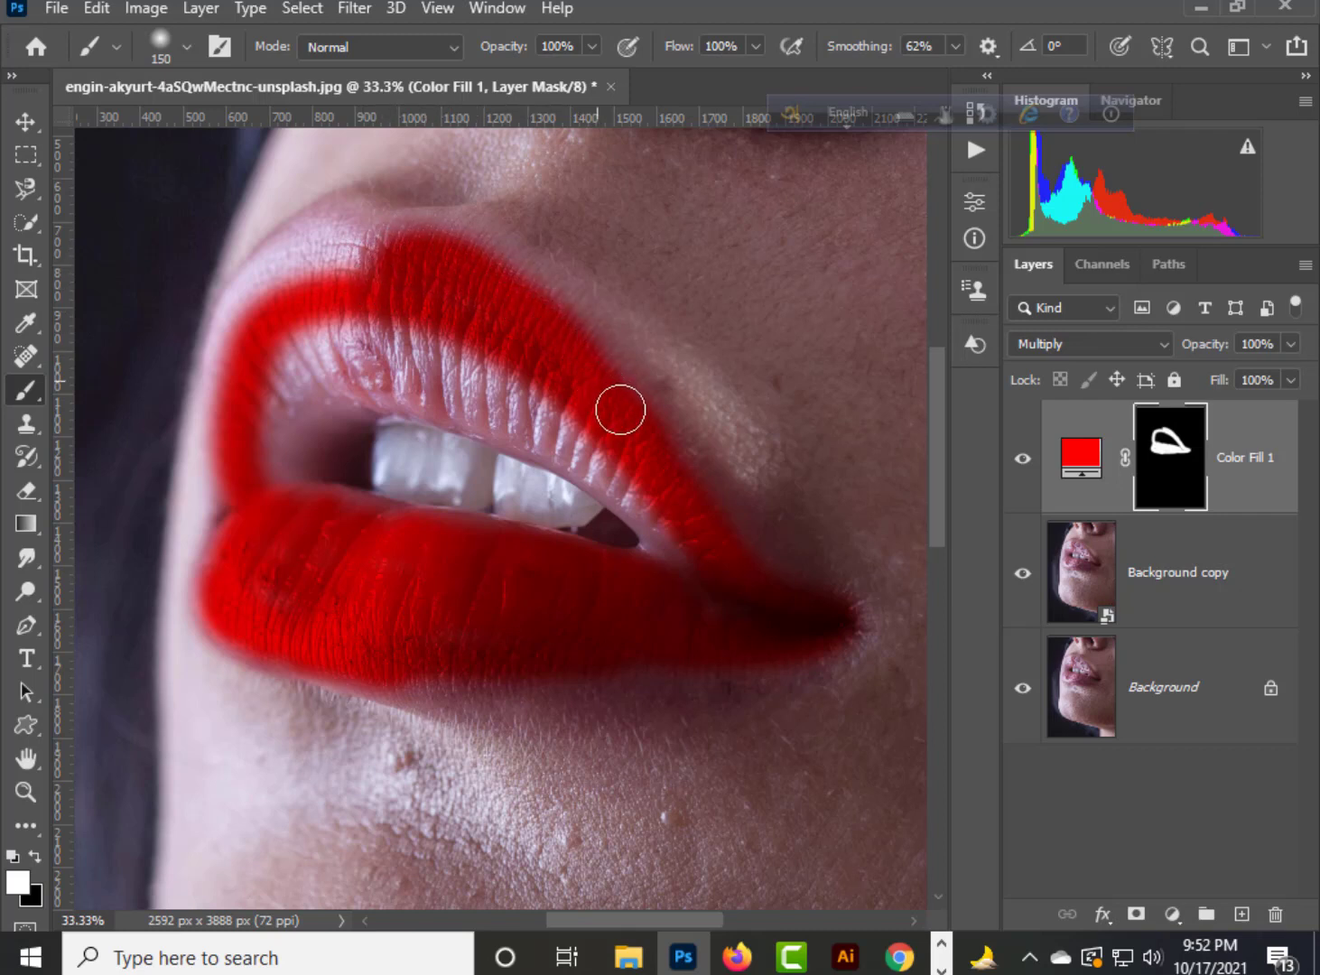
pyautogui.moveTo(406, 287)
pyautogui.mouseDown()
pyautogui.moveTo(348, 256)
pyautogui.moveTo(302, 258)
pyautogui.moveTo(265, 289)
pyautogui.moveTo(234, 357)
pyautogui.moveTo(238, 438)
pyautogui.moveTo(242, 345)
pyautogui.moveTo(264, 302)
pyautogui.moveTo(297, 253)
pyautogui.moveTo(360, 241)
pyautogui.moveTo(415, 269)
pyautogui.moveTo(416, 332)
pyautogui.moveTo(316, 360)
pyautogui.moveTo(270, 418)
pyautogui.moveTo(284, 364)
pyautogui.moveTo(349, 337)
pyautogui.moveTo(282, 360)
pyautogui.moveTo(257, 423)
pyautogui.moveTo(280, 398)
pyautogui.moveTo(383, 360)
pyautogui.moveTo(468, 374)
pyautogui.moveTo(416, 372)
pyautogui.moveTo(594, 445)
pyautogui.moveTo(670, 507)
pyautogui.moveTo(705, 564)
pyautogui.moveTo(565, 441)
pyautogui.moveTo(471, 404)
pyautogui.moveTo(368, 383)
pyautogui.moveTo(254, 413)
pyautogui.mouseUp()
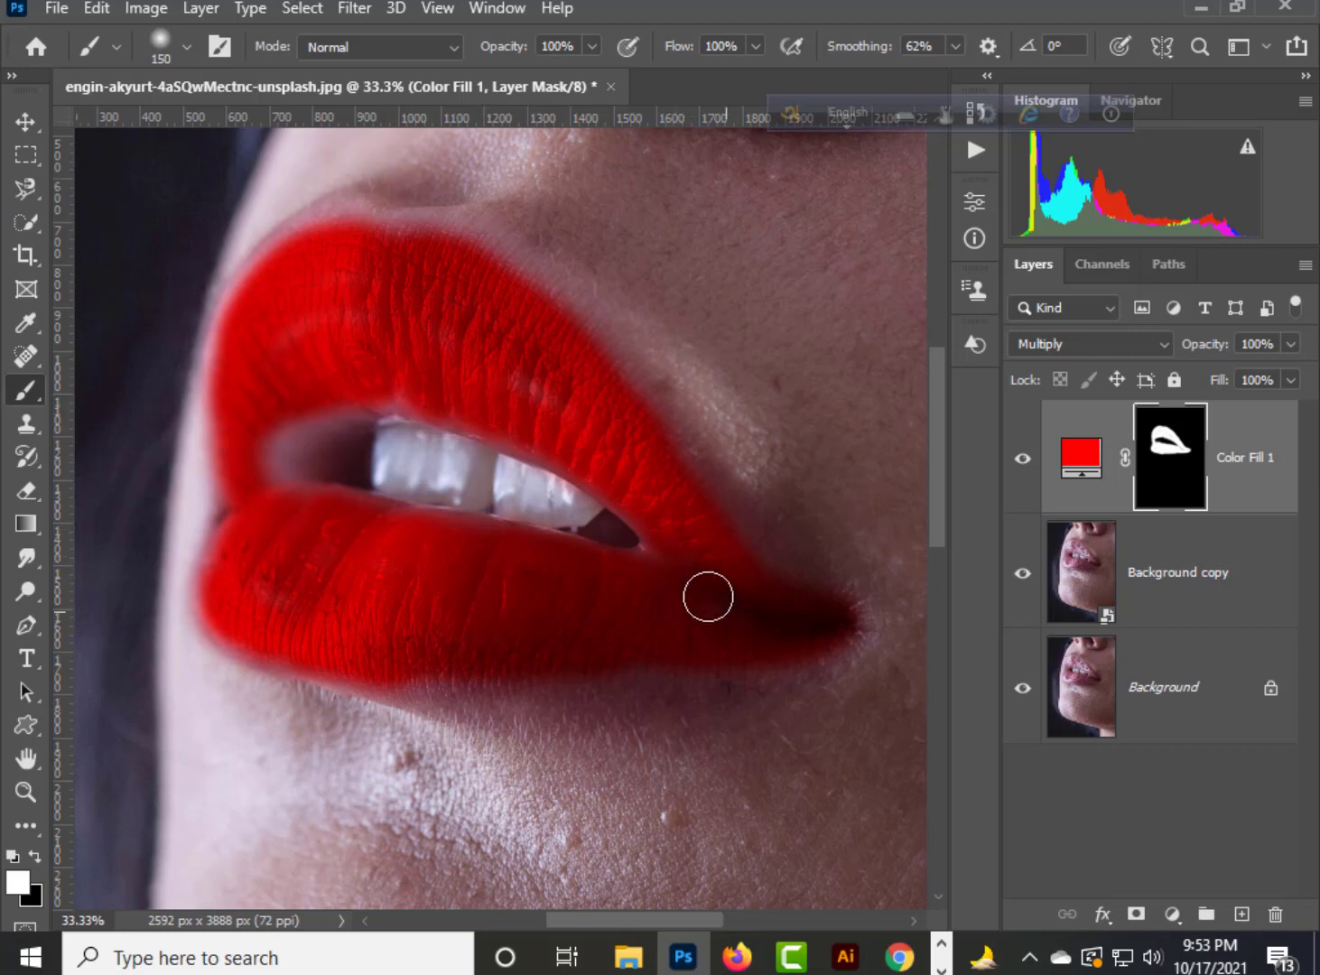
# Set the red fill layer's Blend If highlight limit for the underlying layer to 213 so the lips' highlights show through.
pyautogui.doubleClick(1271, 502)
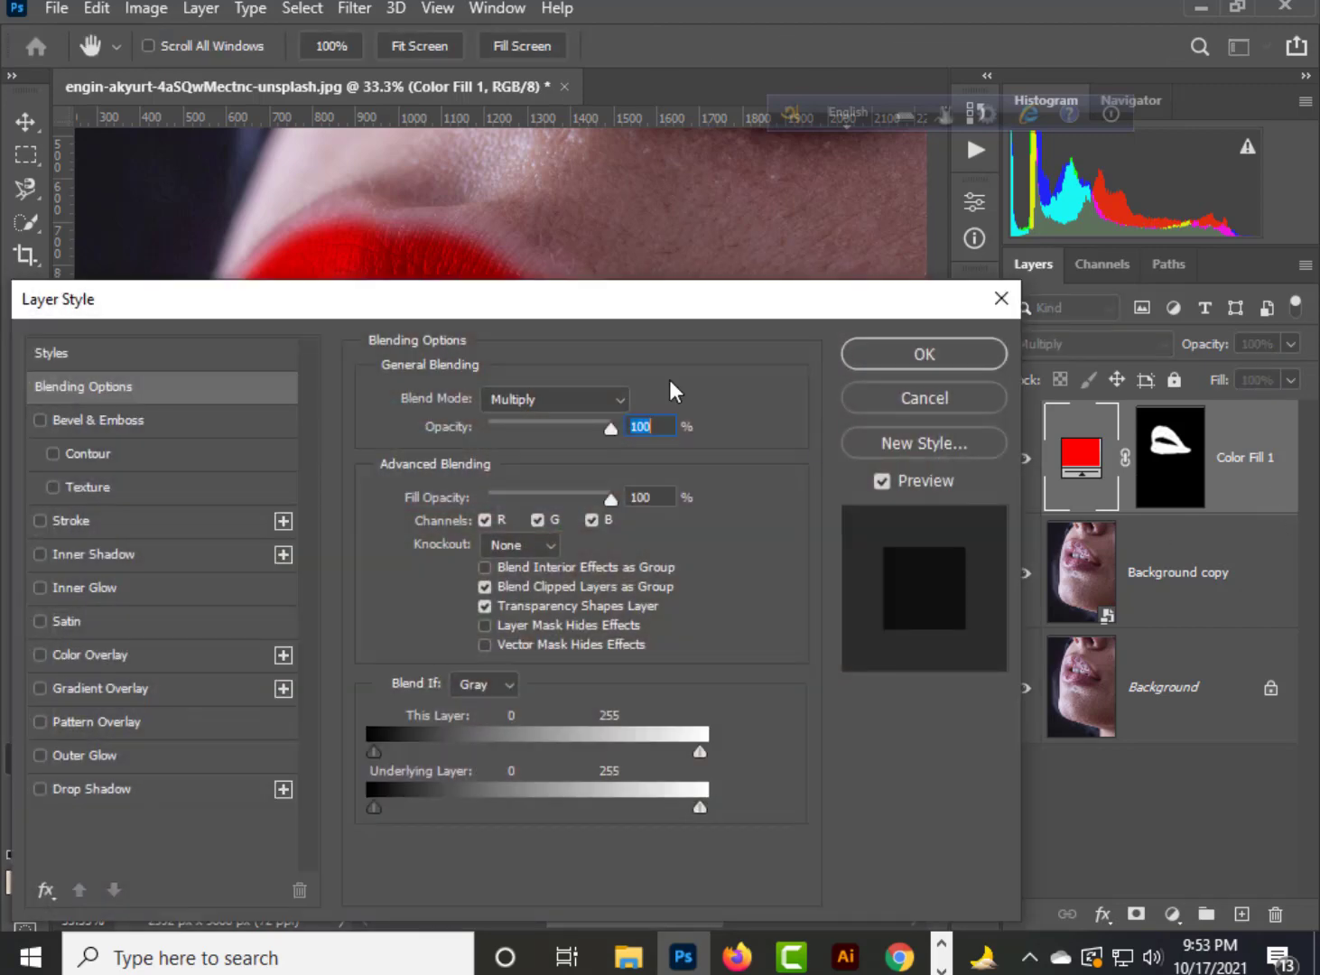
pyautogui.moveTo(622, 300); pyautogui.dragTo(1084, 240)
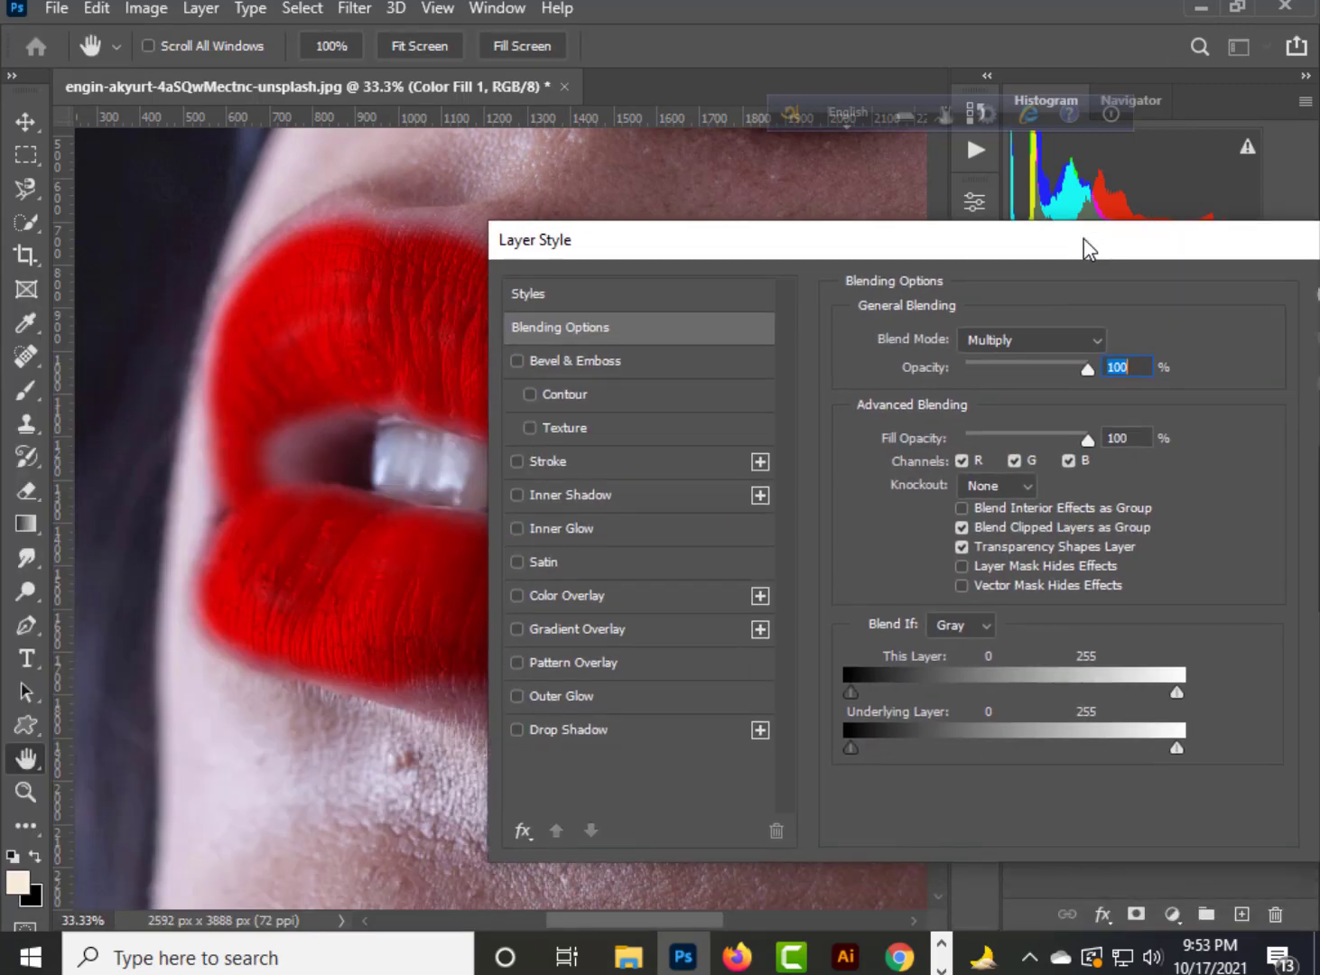
pyautogui.moveTo(809, 253); pyautogui.dragTo(977, 253)
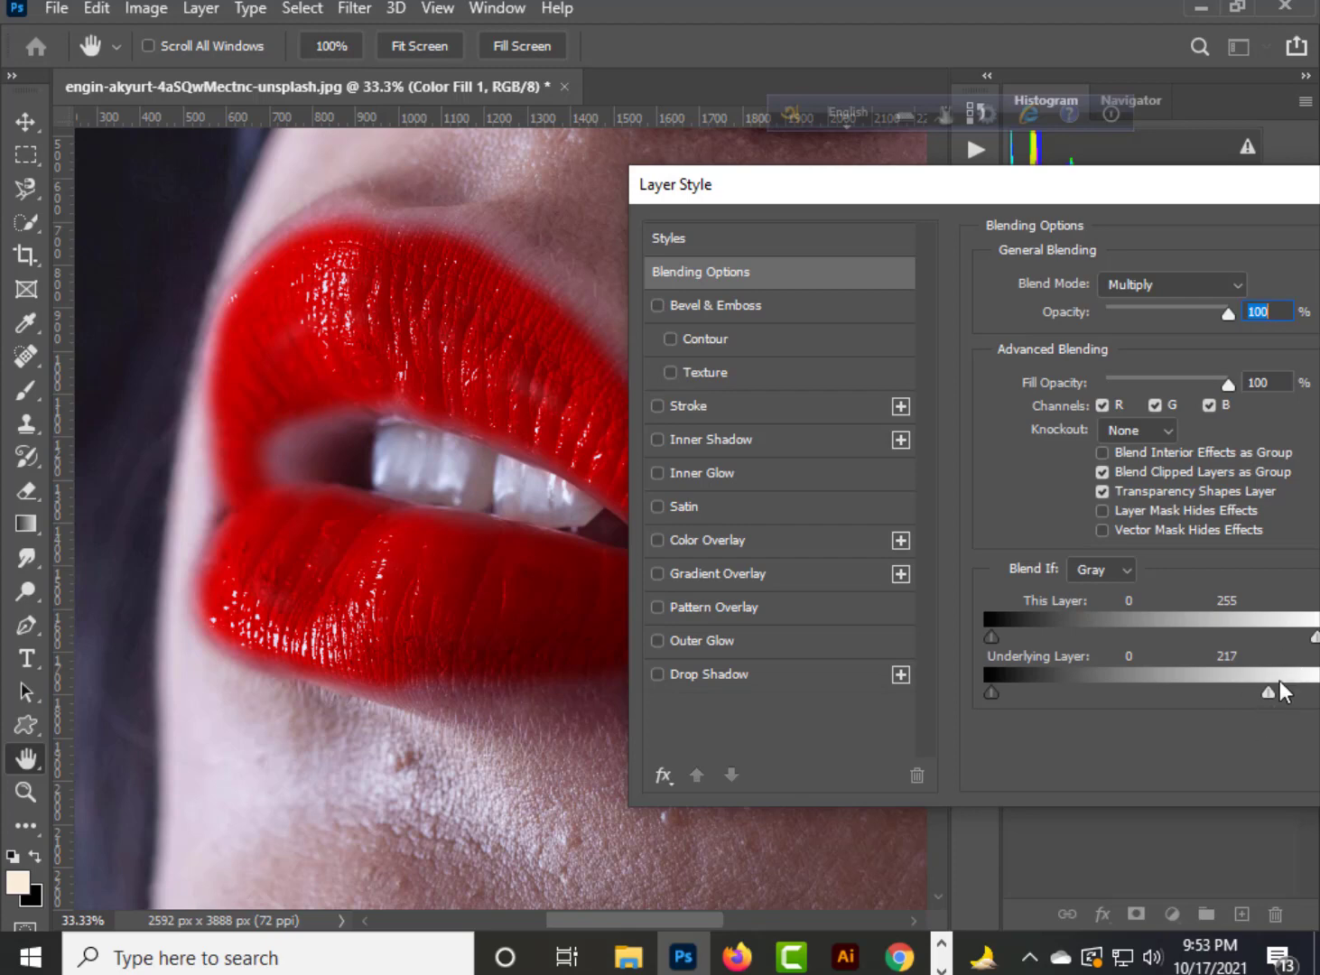
pyautogui.moveTo(1143, 189); pyautogui.dragTo(1033, 198)
pyautogui.moveTo(1207, 695); pyautogui.dragTo(1201, 694)
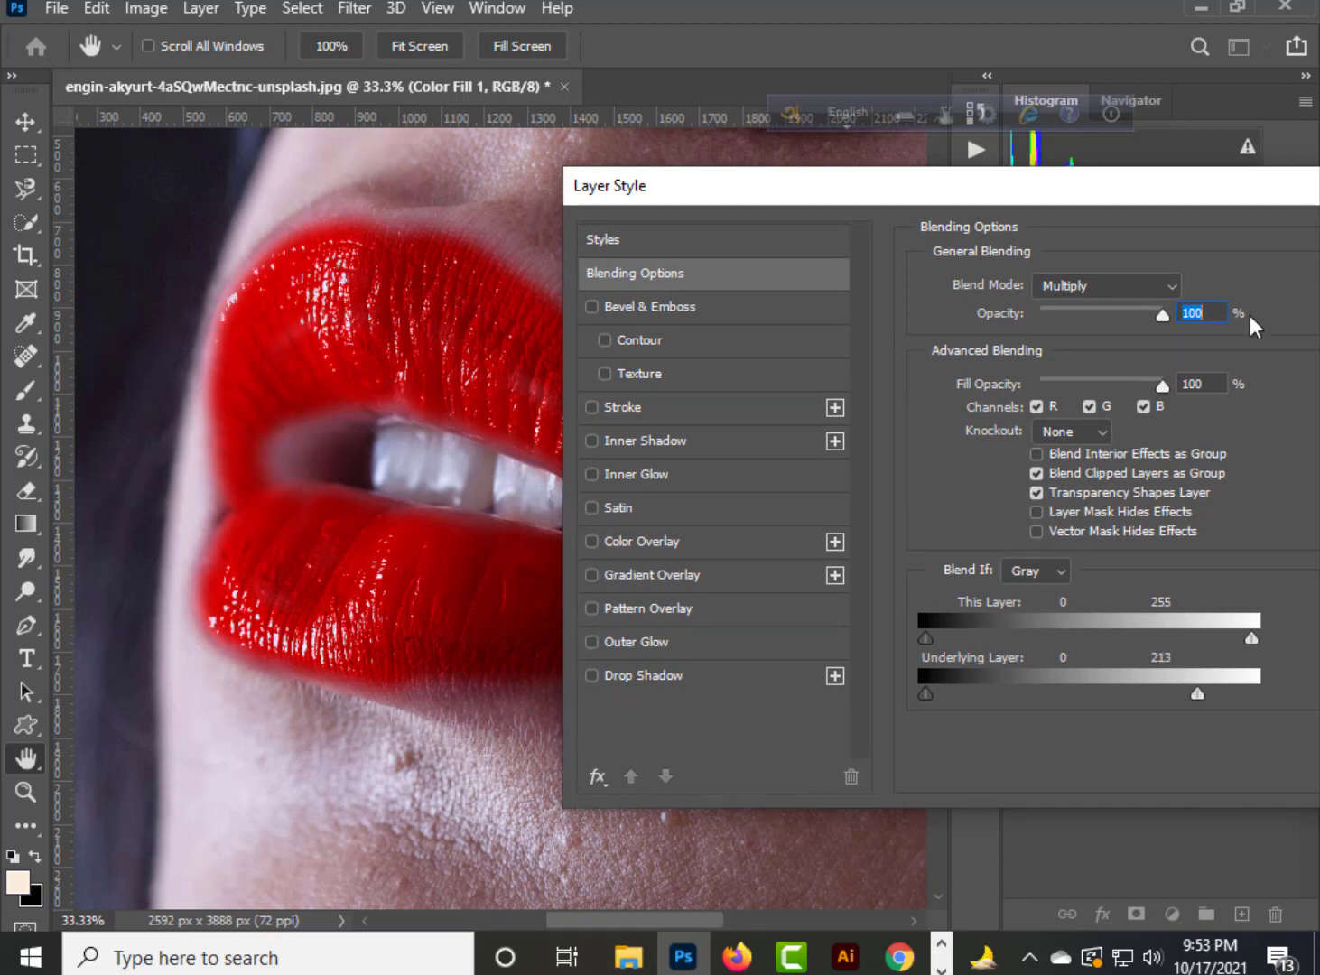
pyautogui.moveTo(1019, 189); pyautogui.dragTo(672, 272)
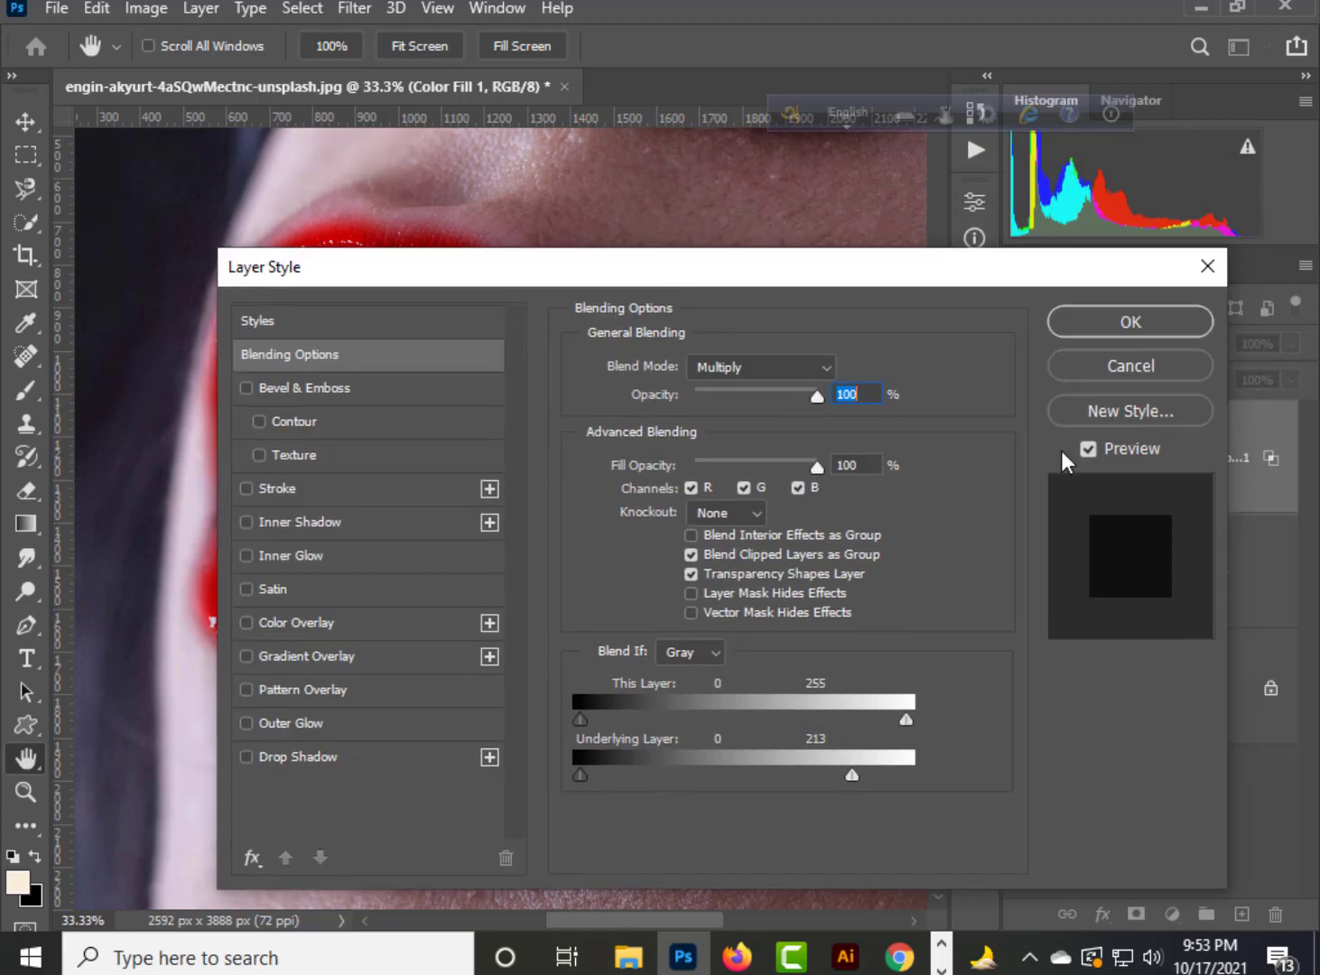
pyautogui.click(1115, 323)
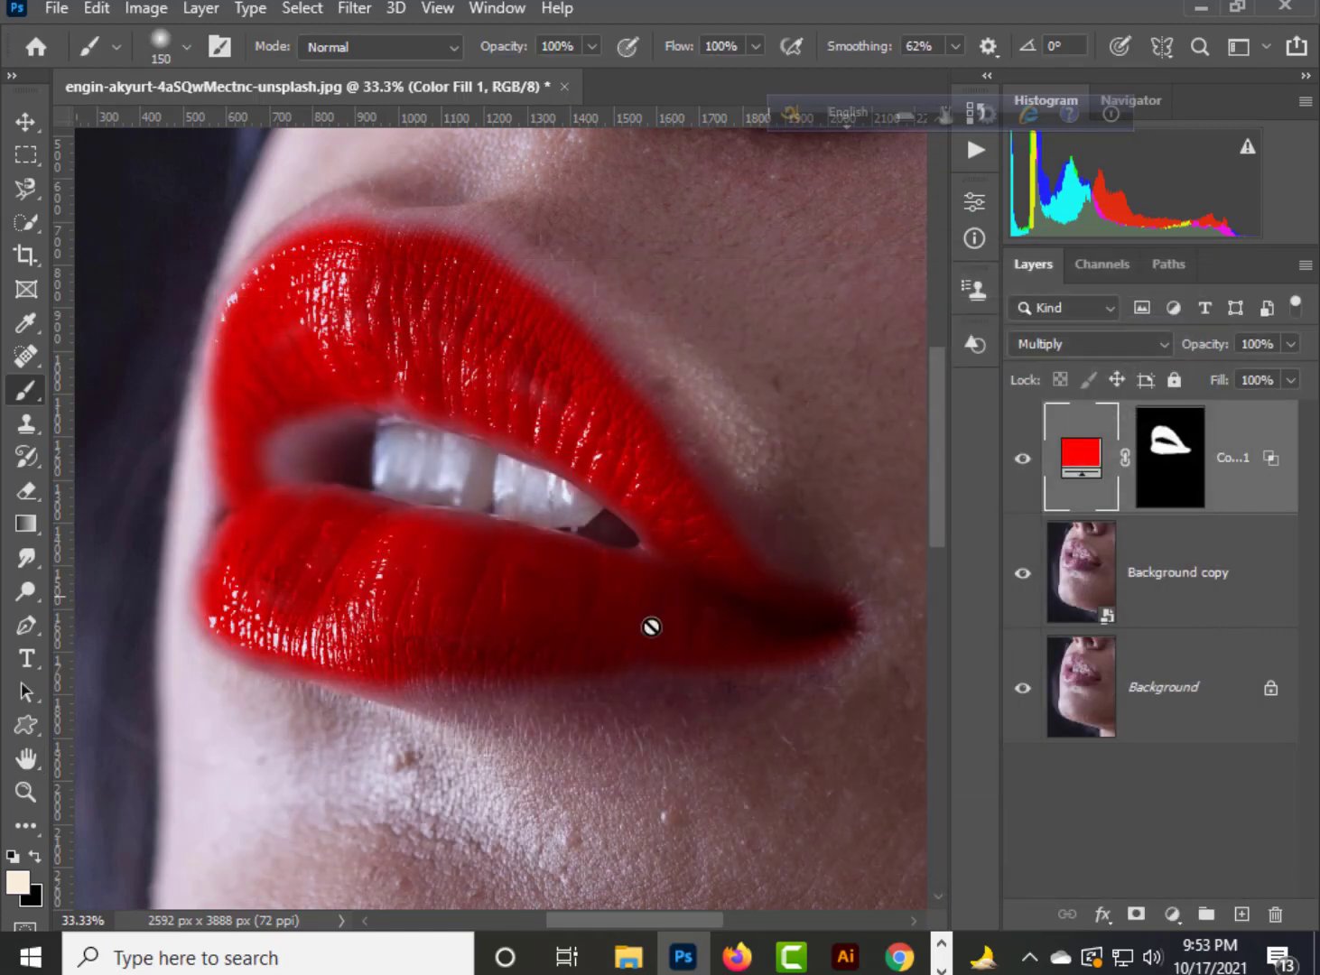
# Deselect the layers and examine the recolored lips both in the whole image and up close.
pyautogui.click(26, 121)
pyautogui.hotkey('ctrl', '-')
pyautogui.hotkey('ctrl', '-')
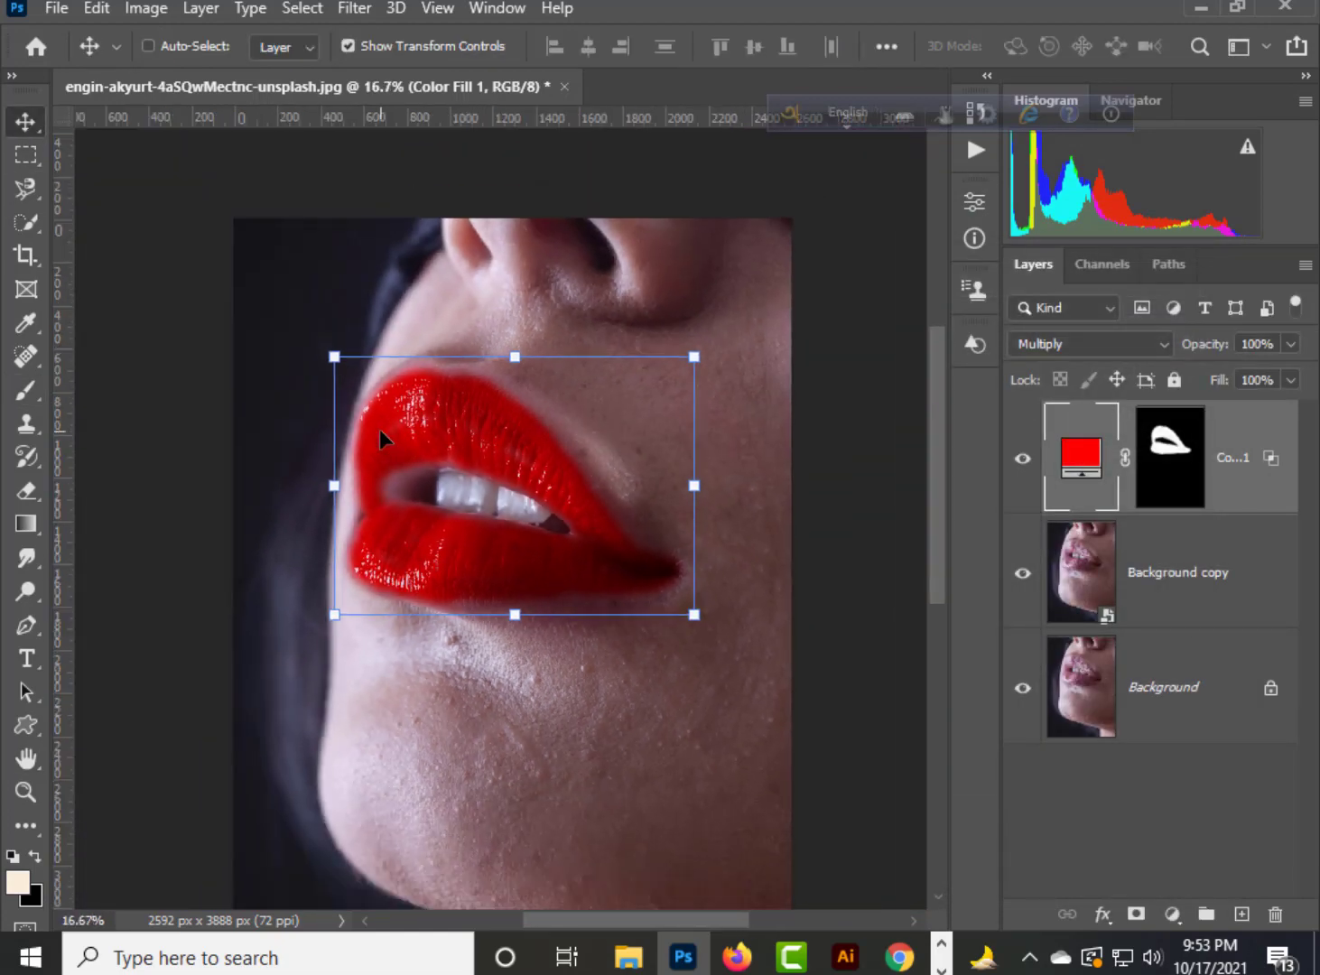
pyautogui.hotkey('ctrl', '-')
pyautogui.click(753, 515)
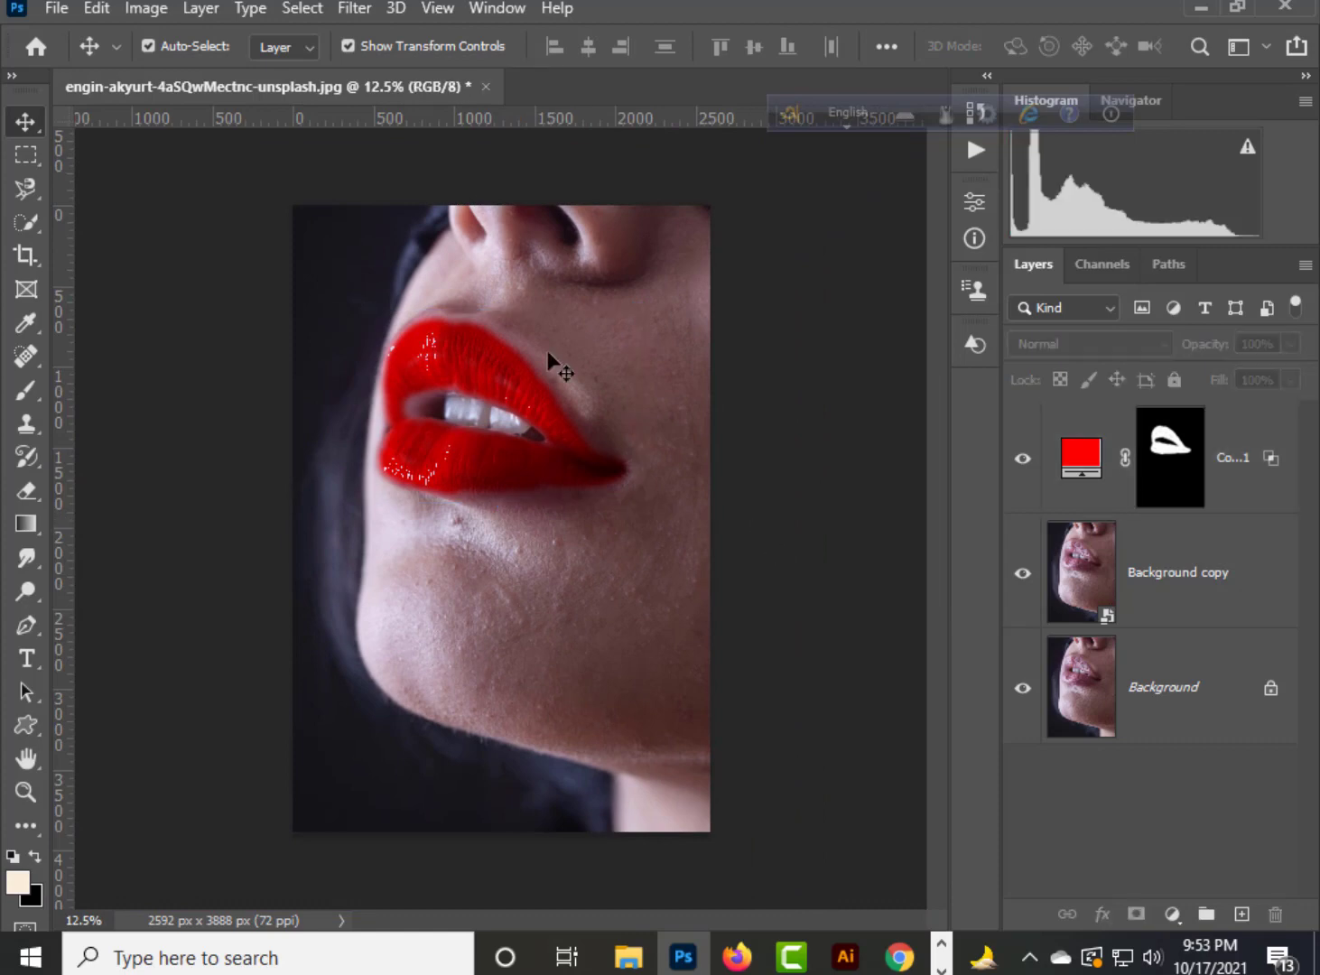
pyautogui.hotkey('ctrl', '+')
pyautogui.hotkey('ctrl', '+')
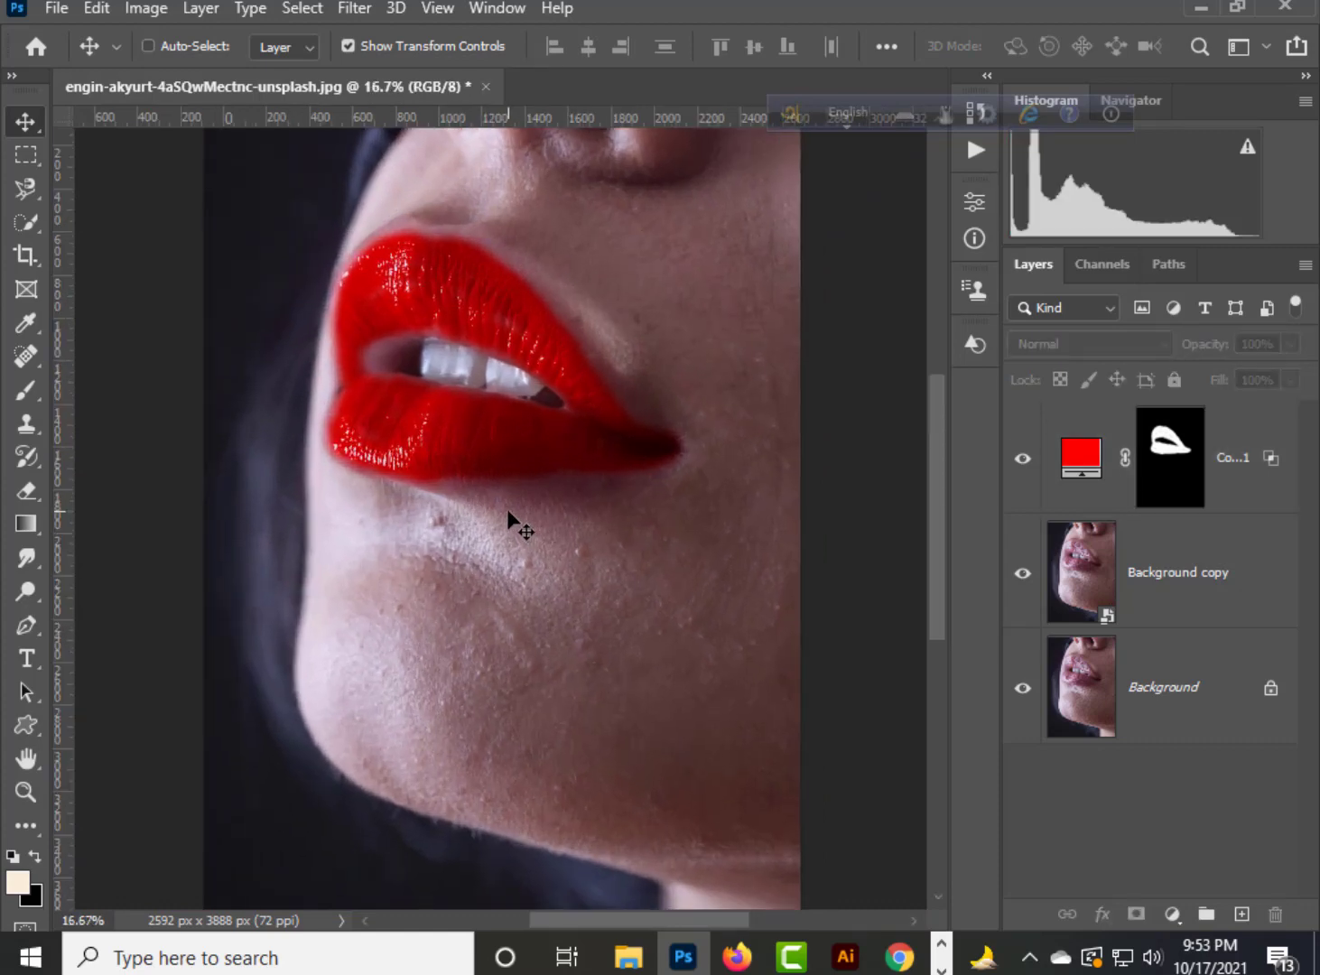
pyautogui.moveTo(565, 521); pyautogui.dragTo(541, 696)
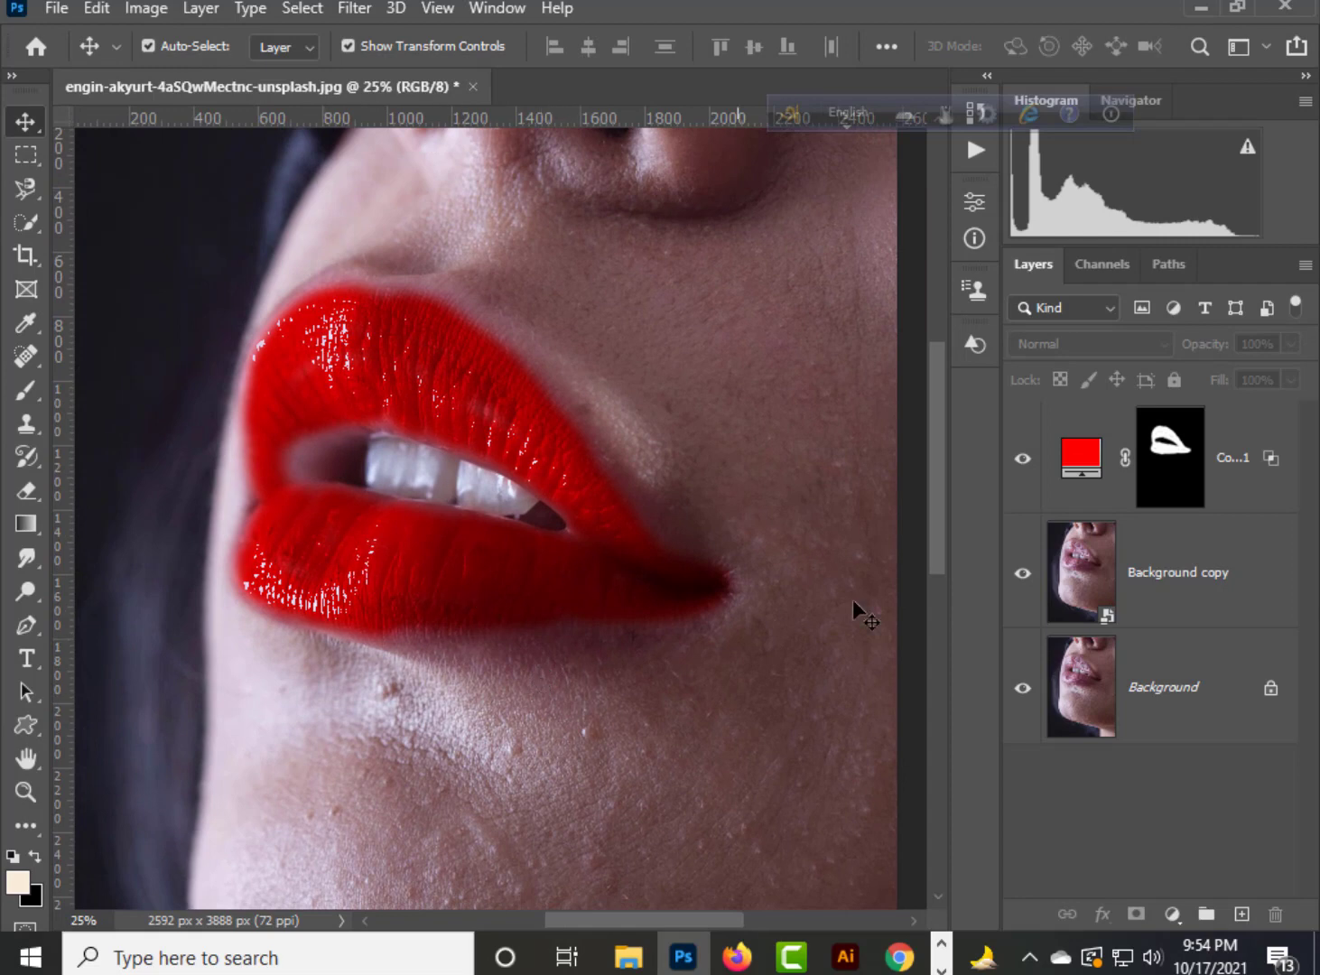
pyautogui.hotkey('ctrl', '-')
pyautogui.hotkey('ctrl', '-')
pyautogui.hotkey('ctrl', '-')
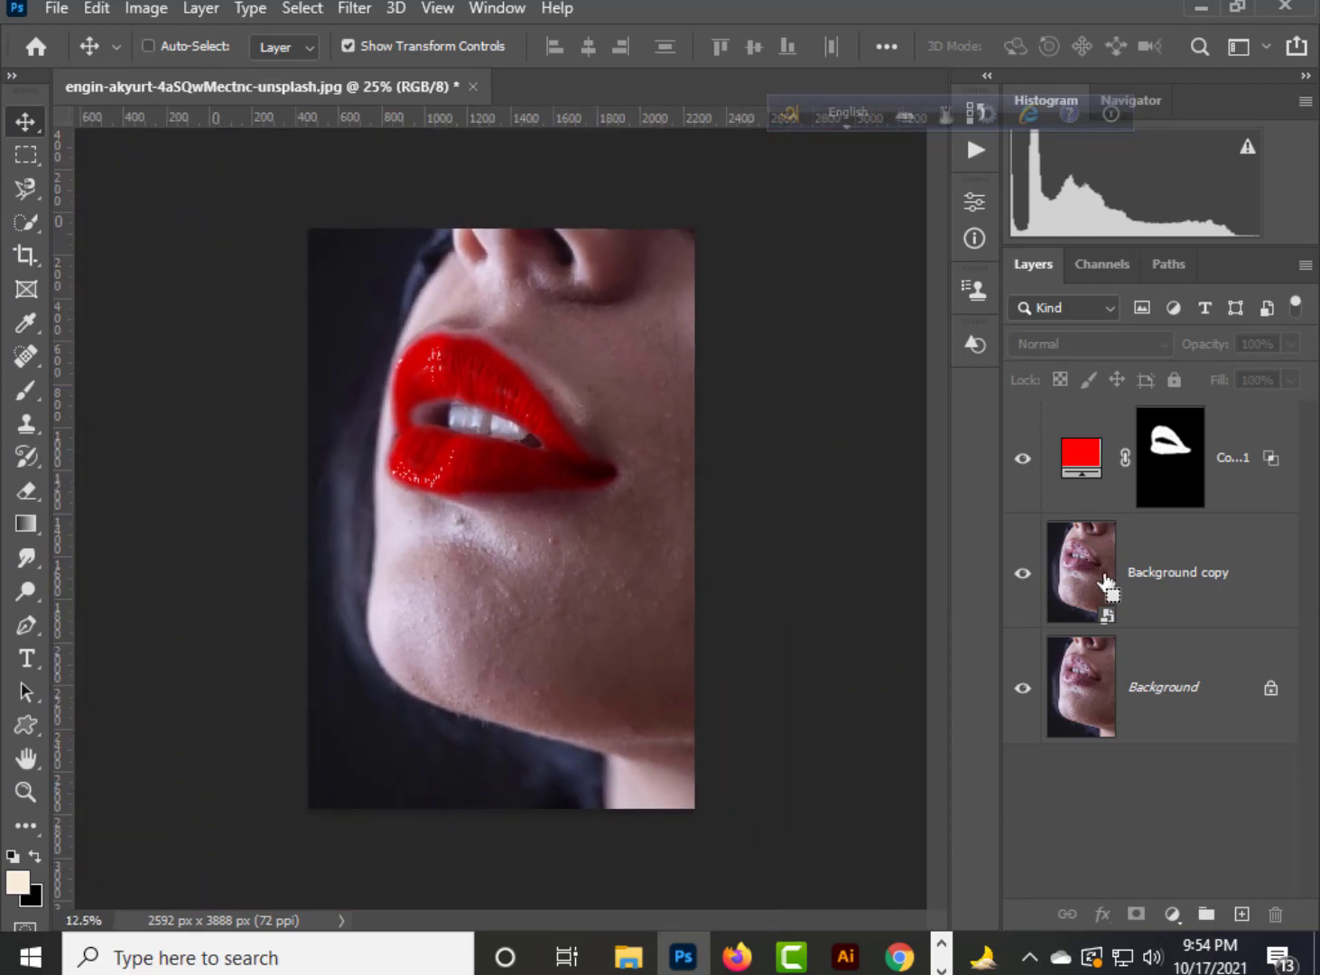